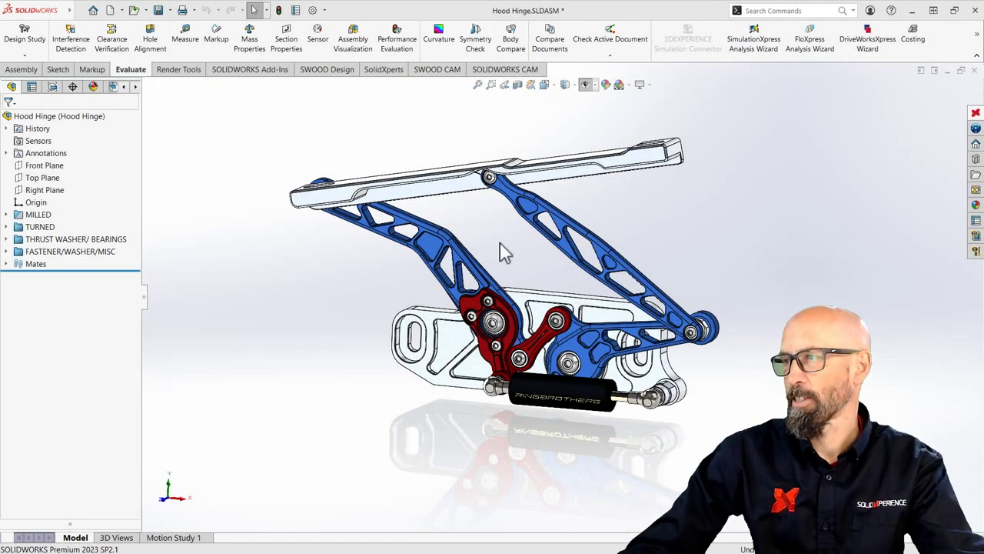
mouse_move(500, 243)
middle_down()
mouse_move(489, 249)
mouse_move(479, 213)
mouse_move(512, 248)
middle_up()
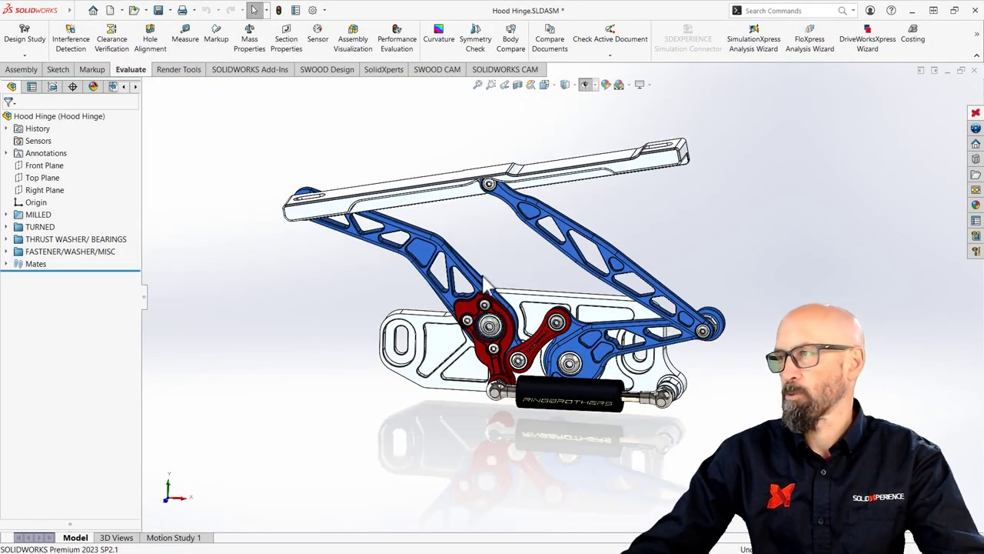
click(435, 346)
click(470, 291)
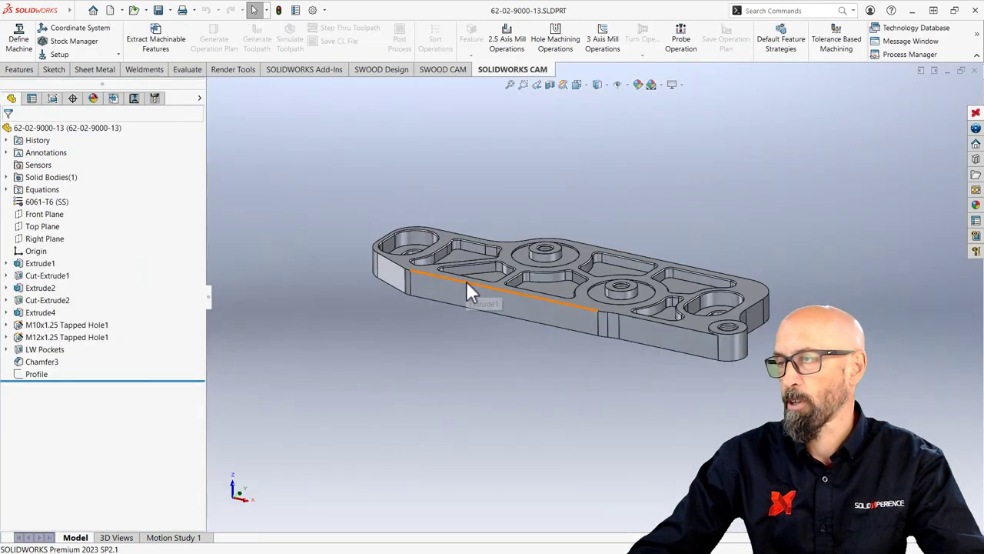
middle_drag(654, 228, 553, 208)
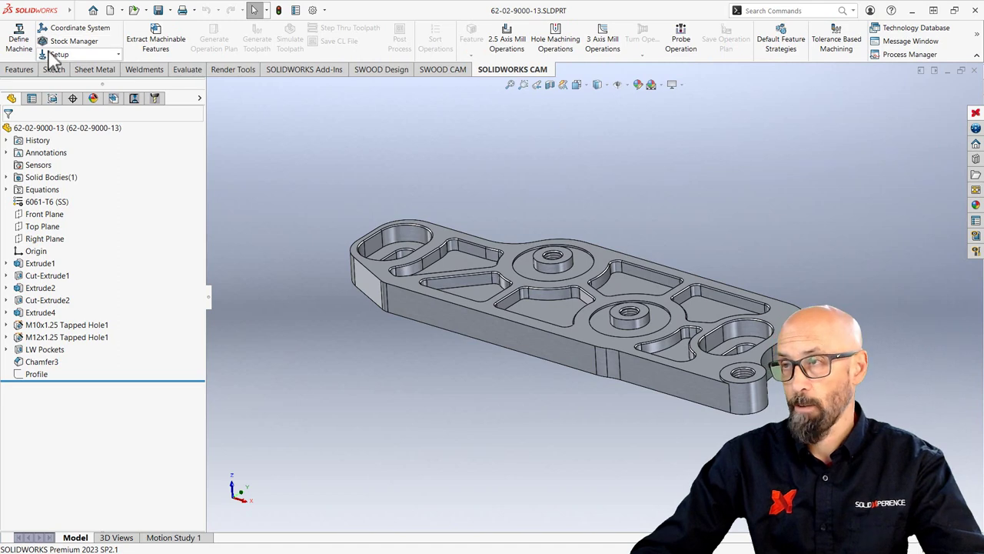
Confirm in Options > Add-Ins that SOLIDWORKS CAM 2023 is enabled.
click(324, 10)
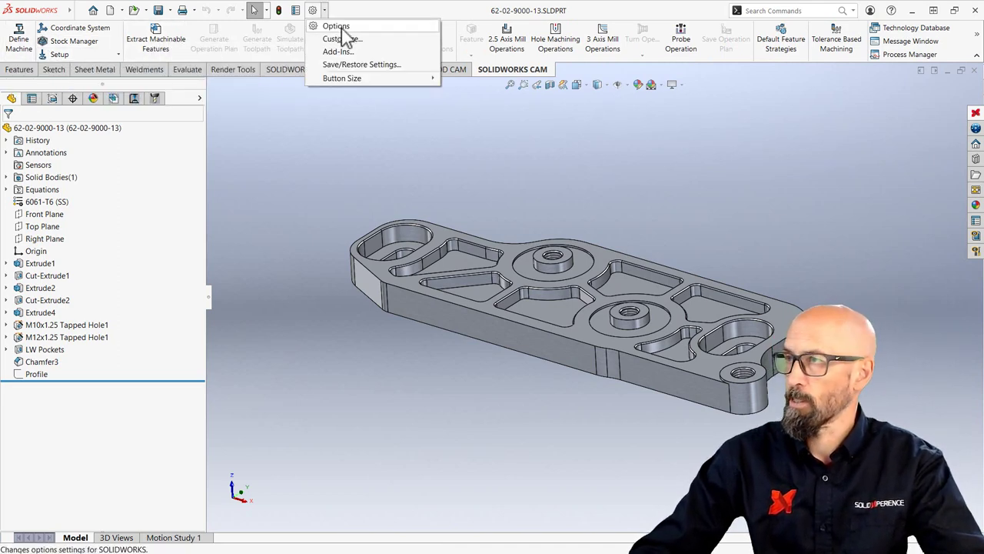
click(336, 51)
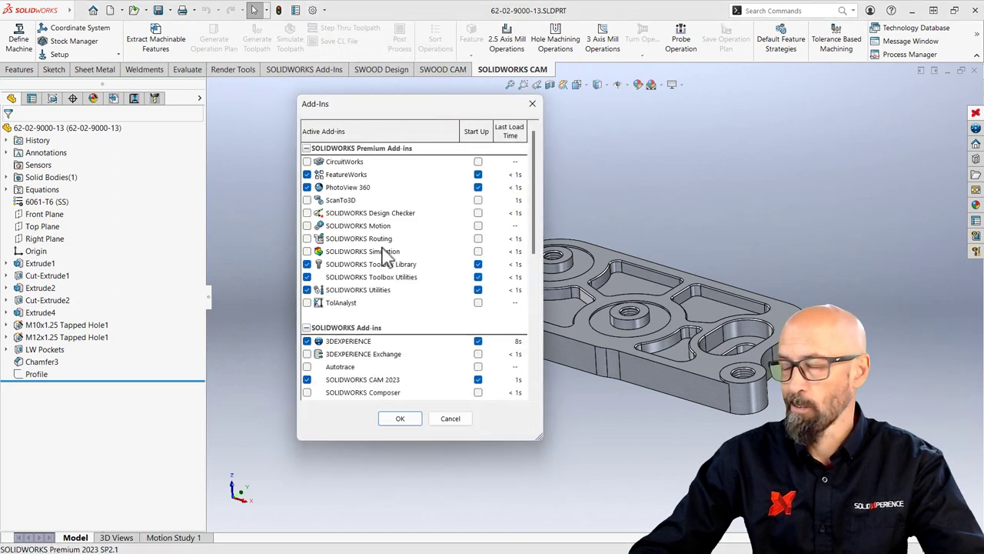
scroll(330, 338, down, 3)
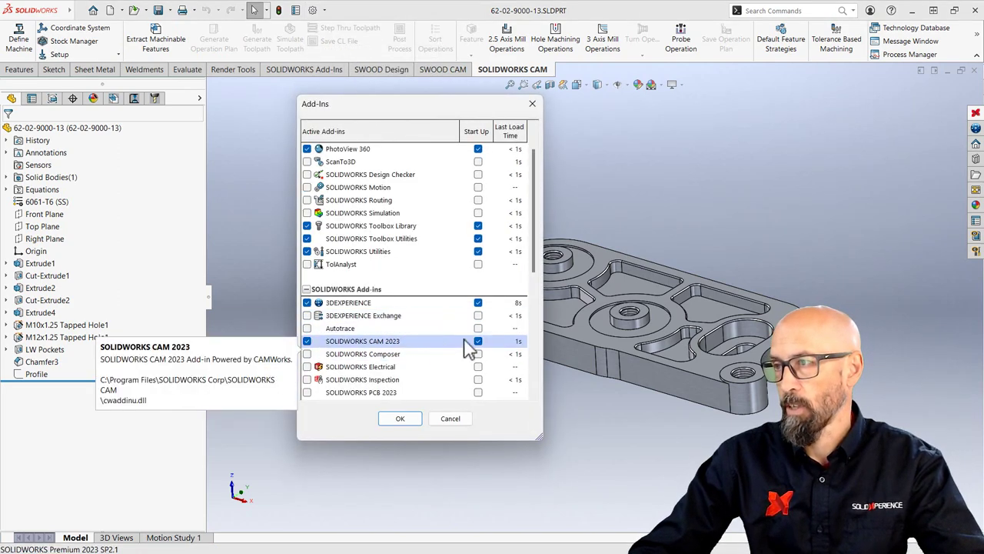
click(408, 420)
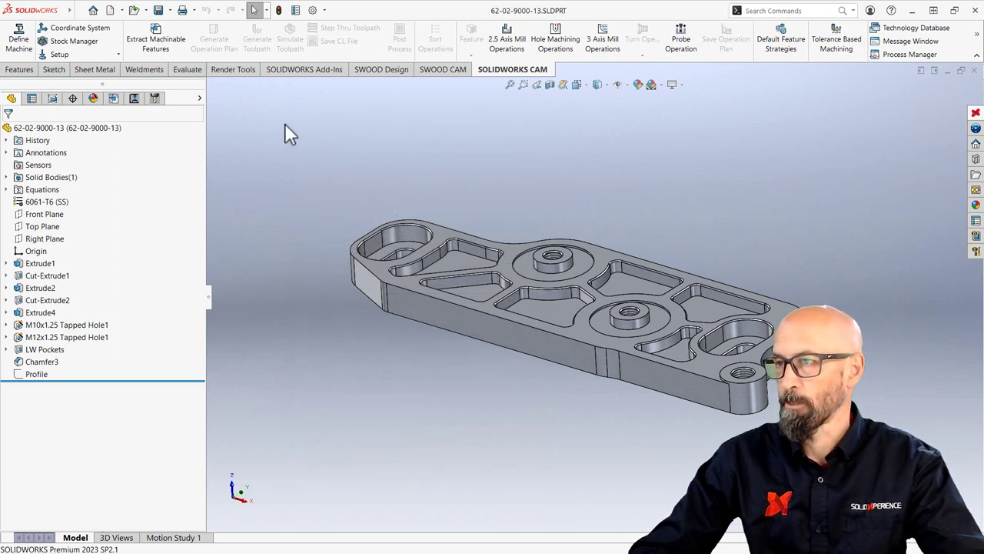
Check the Tool Crib's tool list, then return to the CAM NC Manager tree's Machine item.
click(114, 99)
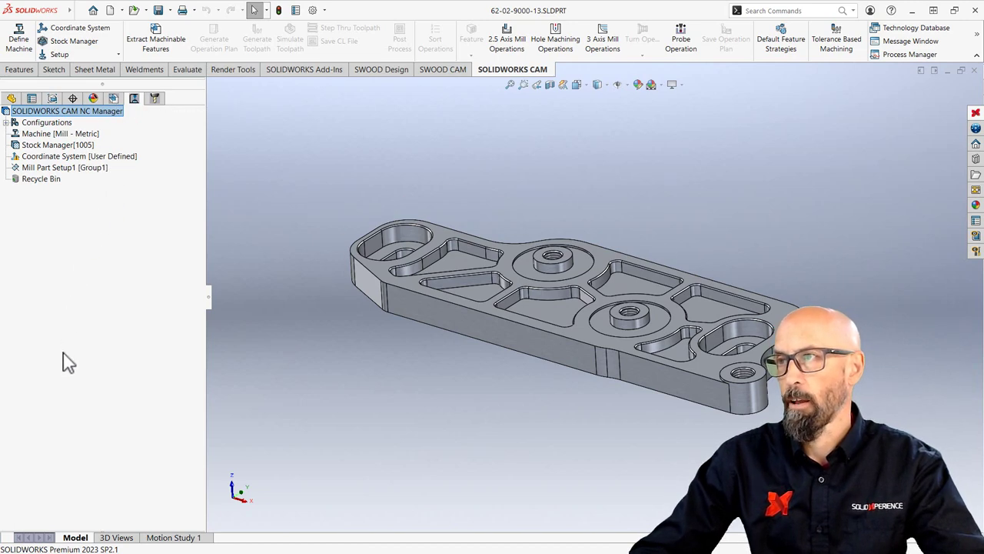
click(156, 100)
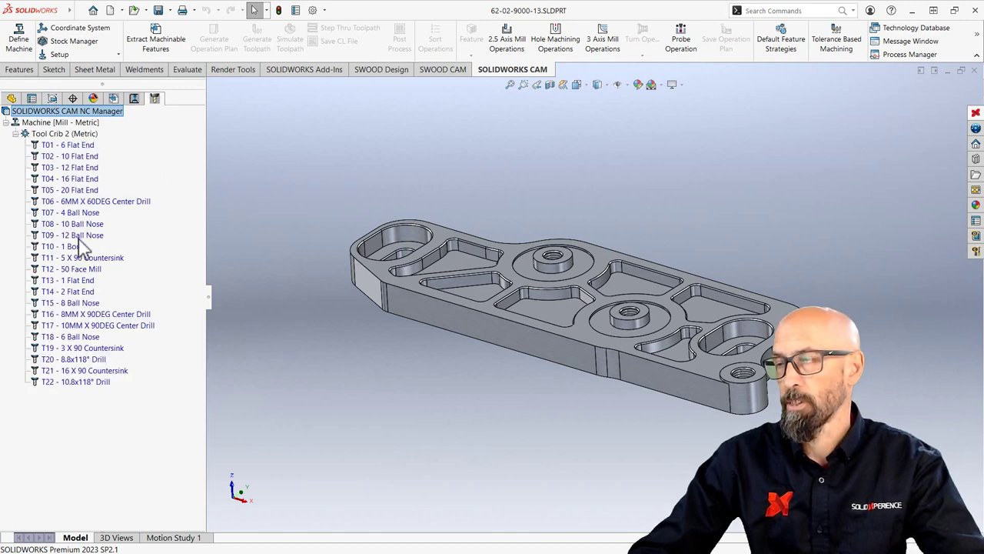
click(114, 99)
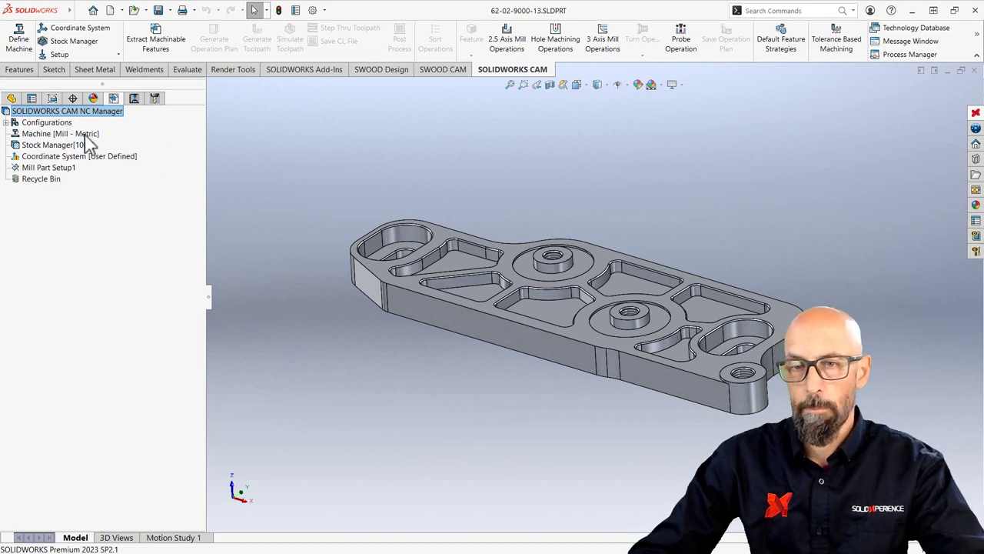
right_click(87, 137)
Make Mill - Metric the machine with Tool Crib 2 (Metric) as the active crib.
click(98, 146)
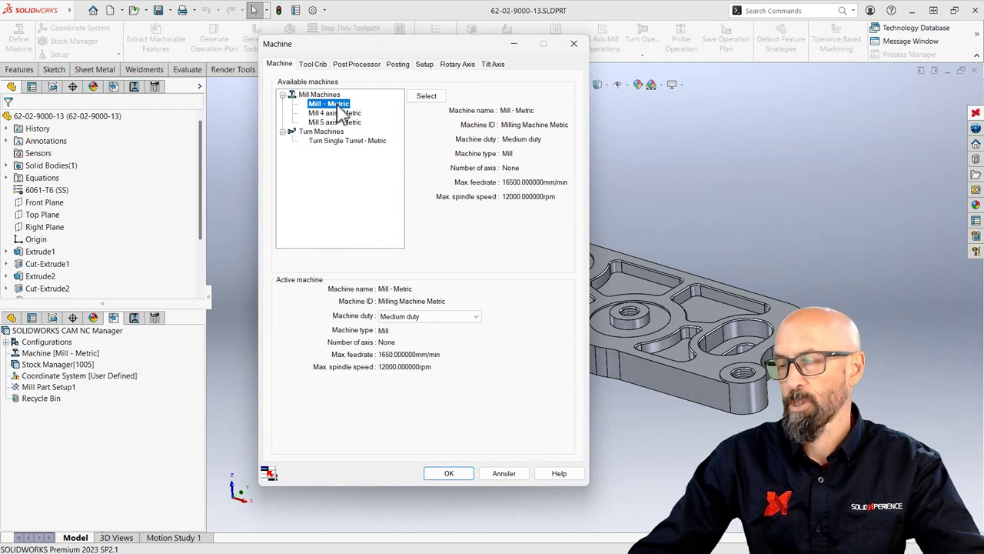
click(426, 97)
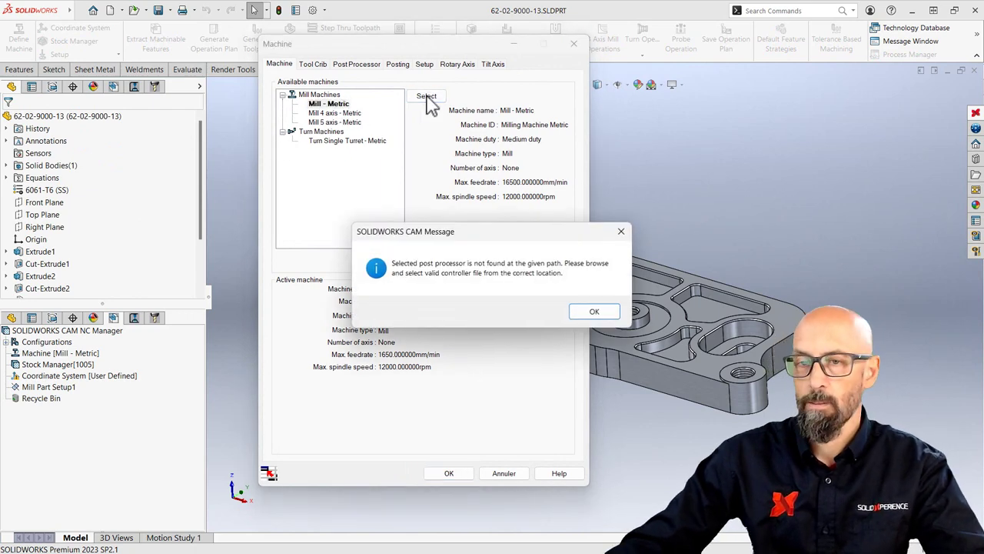
click(598, 313)
click(317, 66)
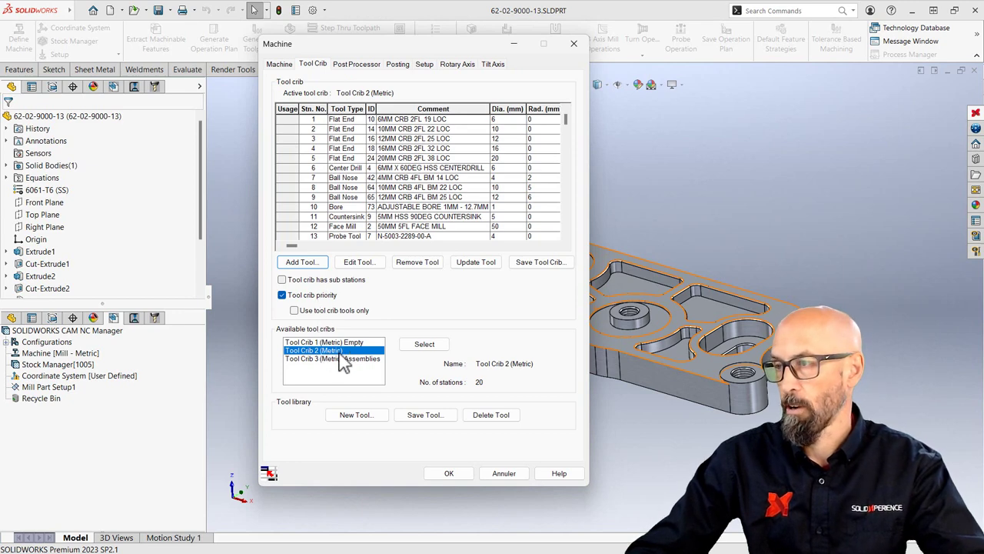
click(425, 344)
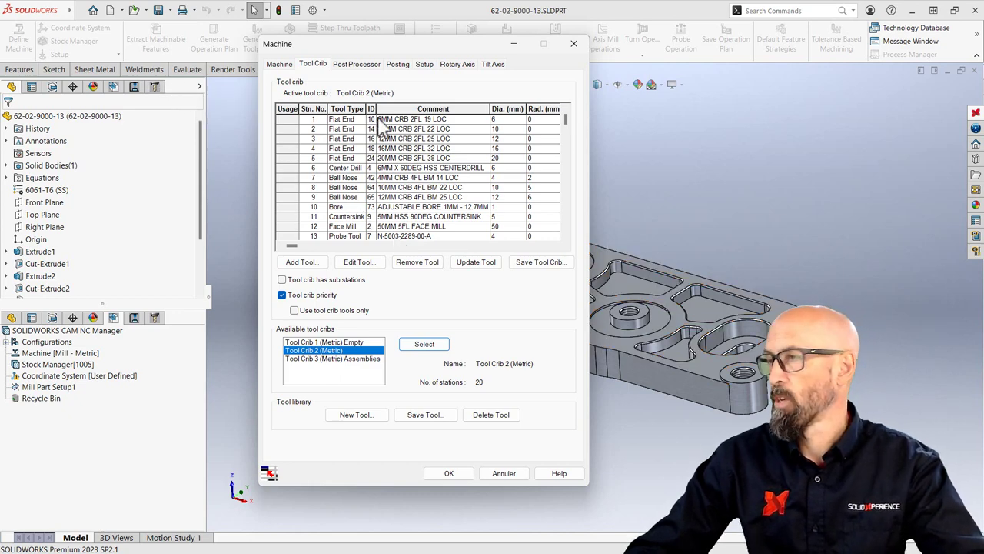
Set FANUC10M as the active post processor and confirm the machine settings.
click(360, 64)
scroll(346, 163, down, 6)
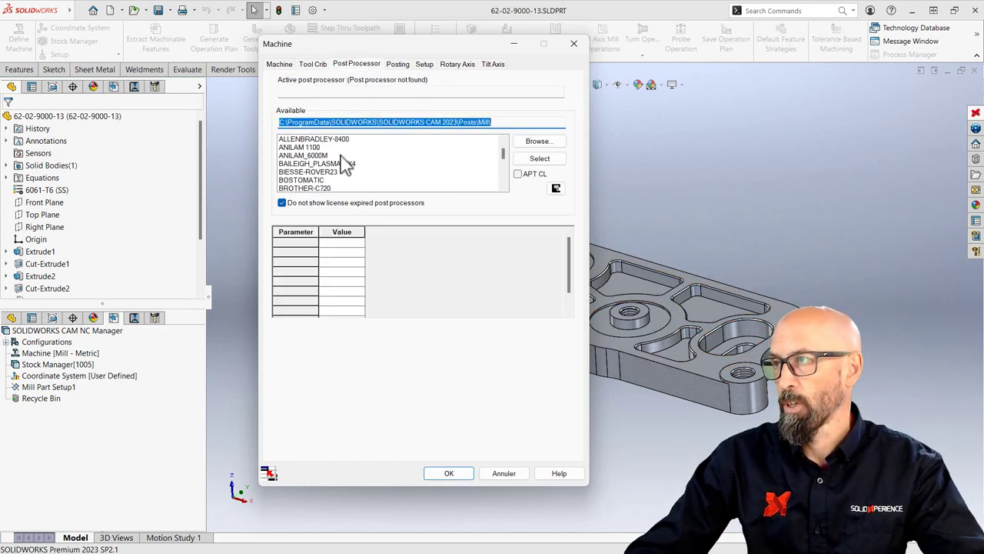
scroll(345, 163, down, 1)
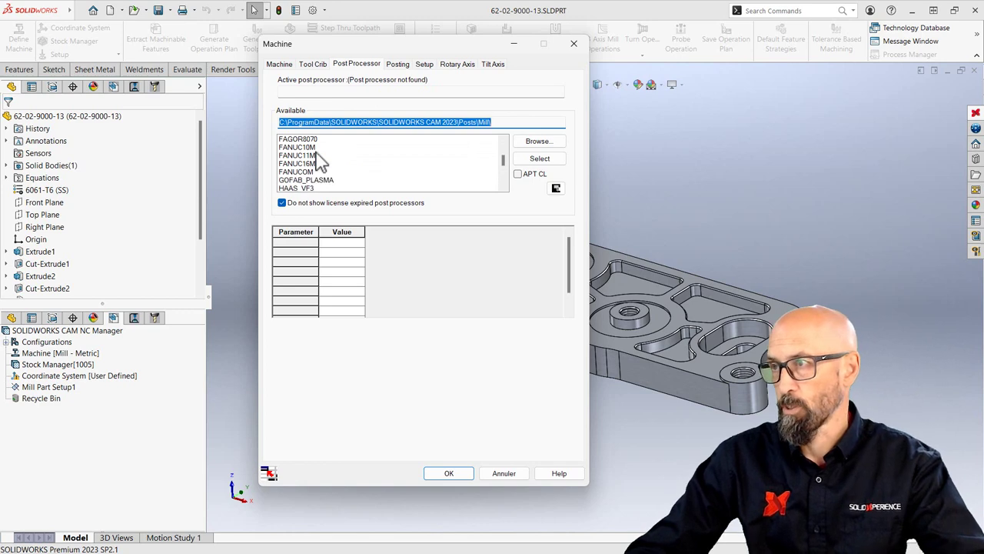
click(304, 147)
click(539, 160)
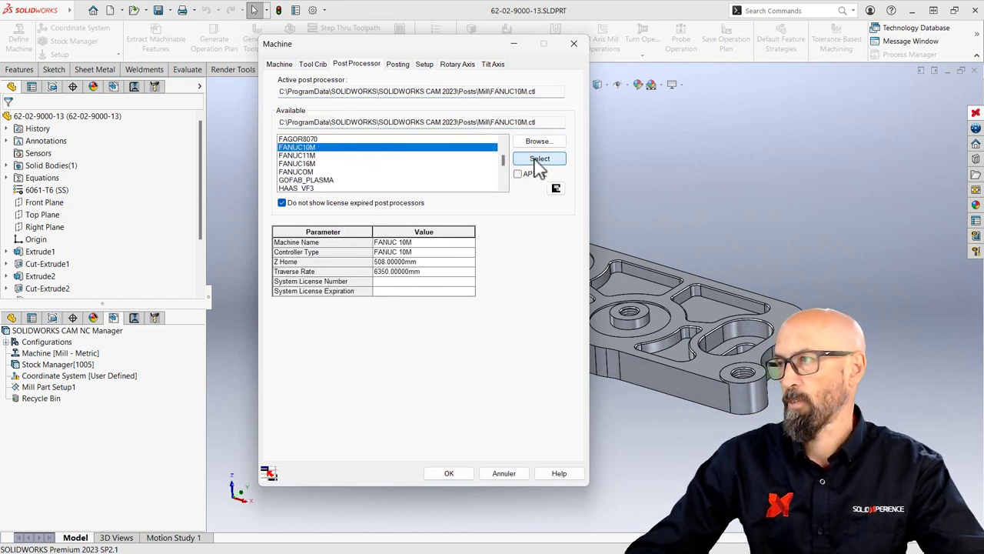
click(467, 474)
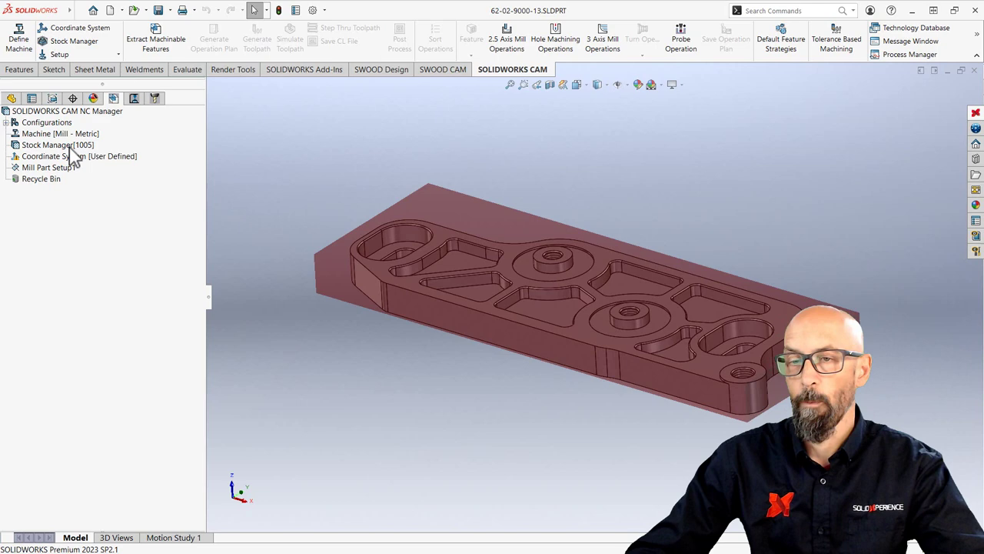
Open the Stock Manager definition and orbit to inspect the stock block.
click(70, 146)
middle_drag(507, 443, 529, 406)
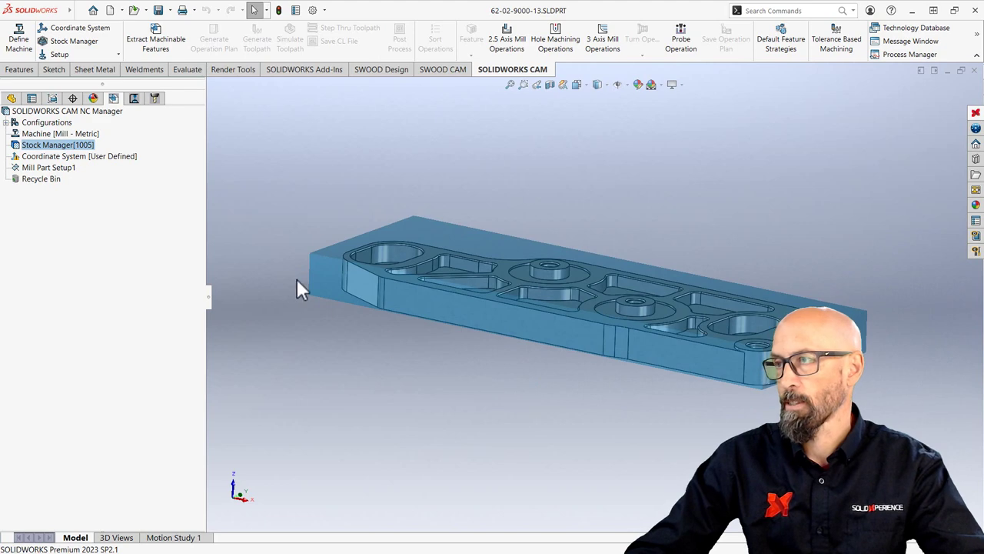
right_click(90, 146)
click(114, 155)
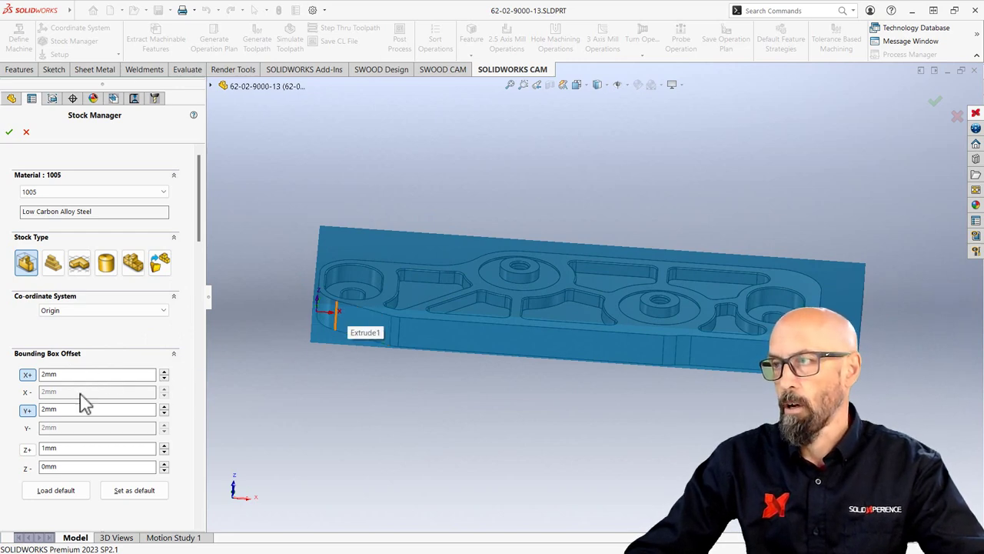
middle_drag(332, 405, 406, 394)
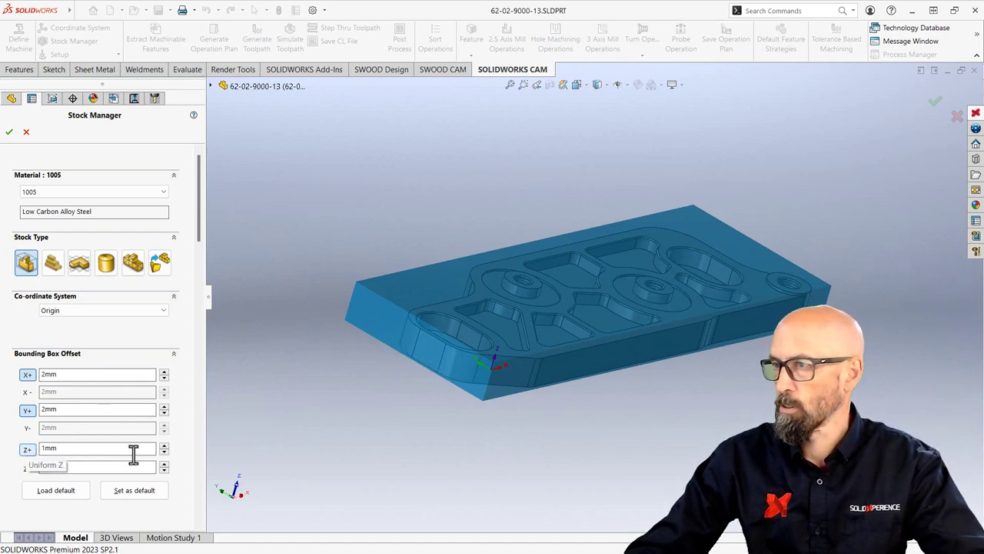
middle_drag(365, 434, 351, 369)
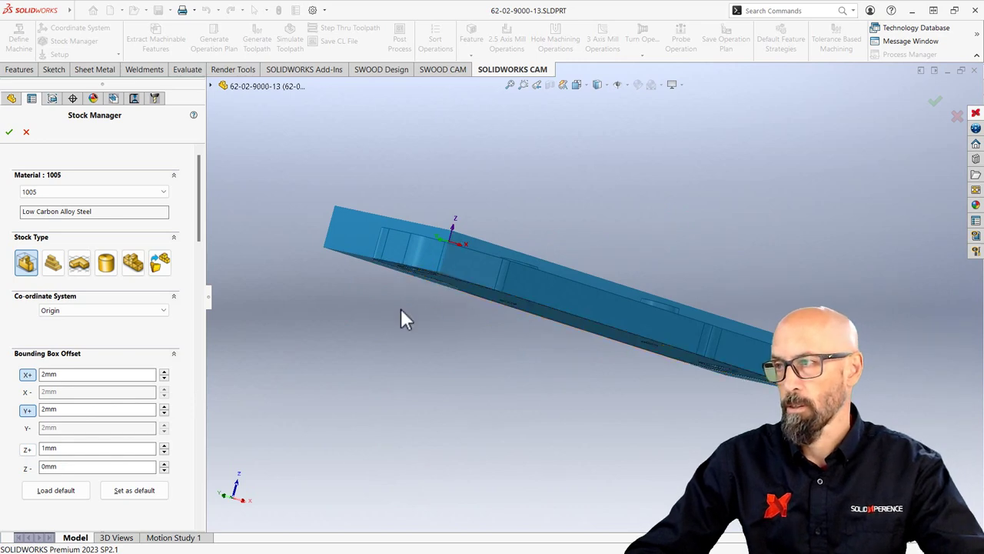
middle_drag(332, 369, 204, 434)
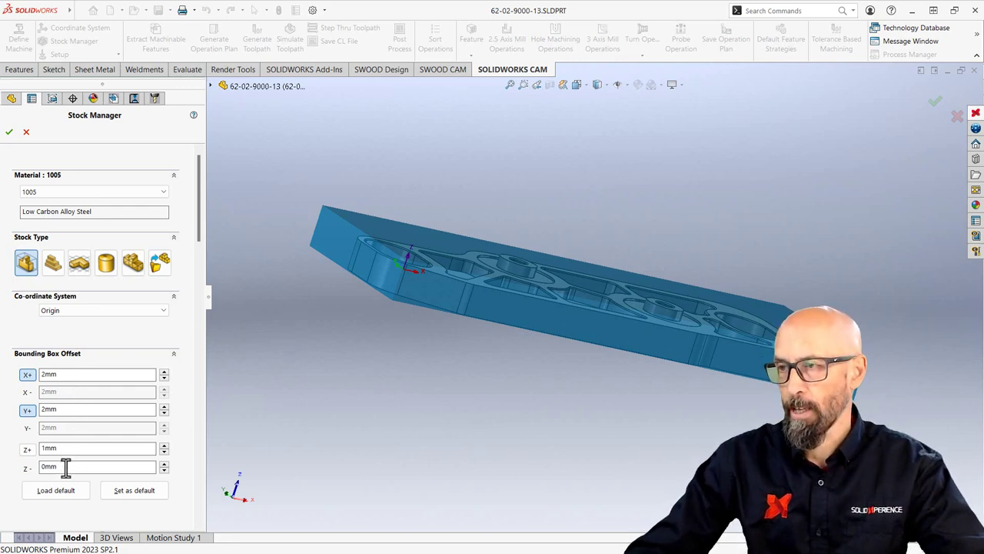
Set the stock's Z offset to 1mm and rebuild the affected CAM items.
drag(66, 467, 28, 468)
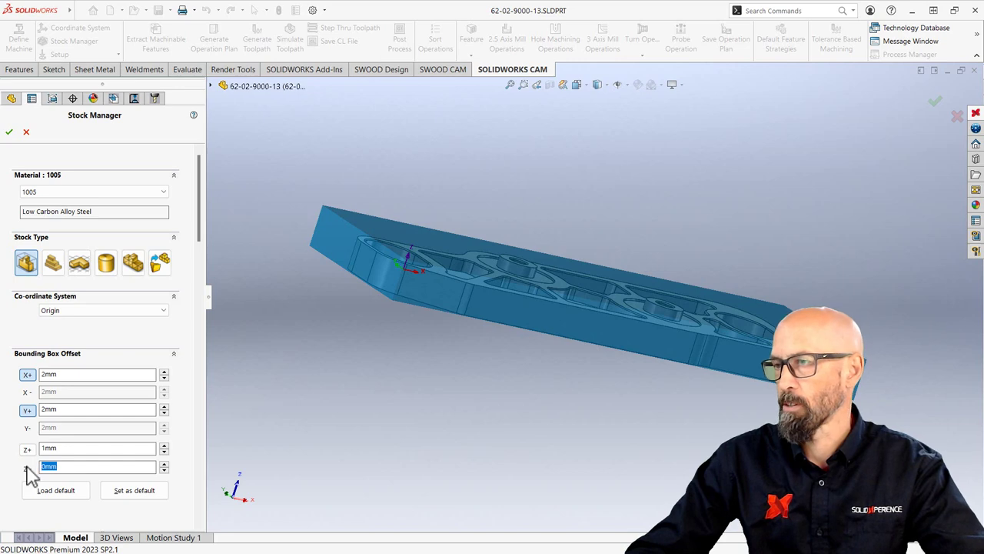
text(1mm)
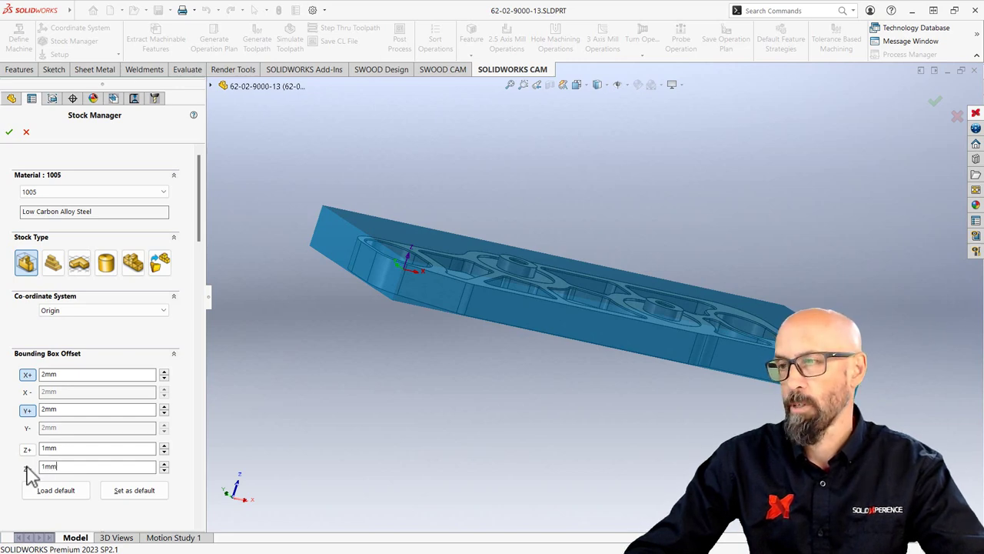
key(Return)
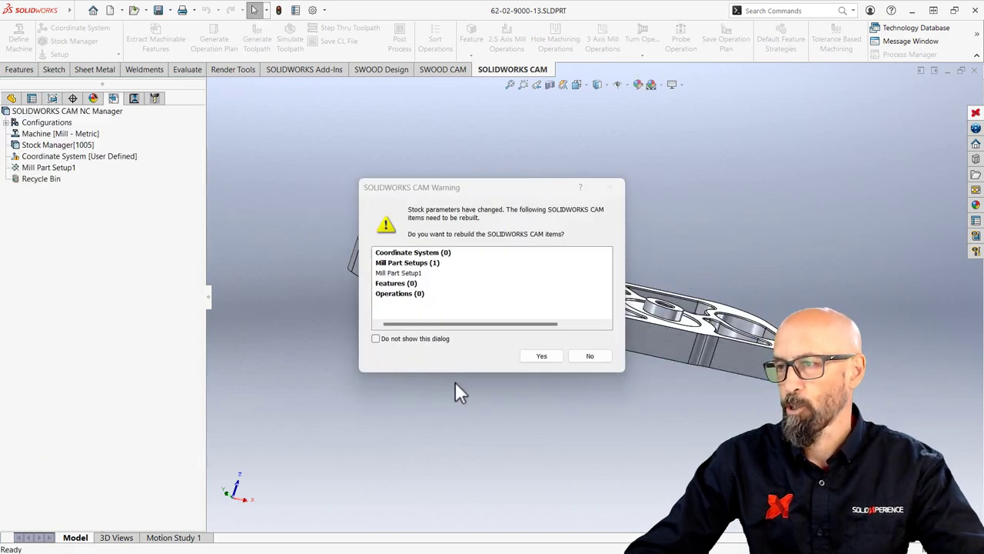
click(540, 357)
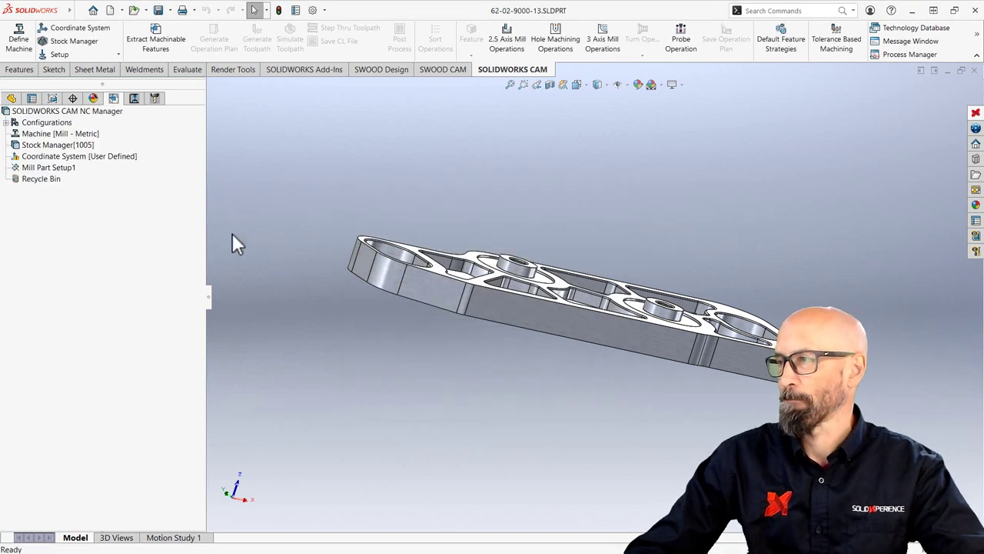
Review the updated stock outline around the hinge plate from several angles.
click(64, 146)
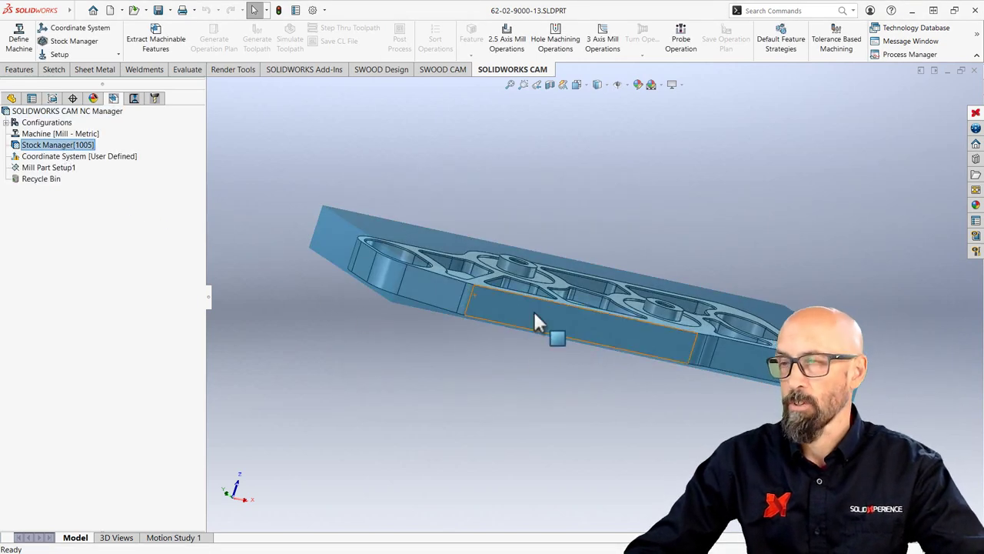
middle_drag(533, 311, 429, 292)
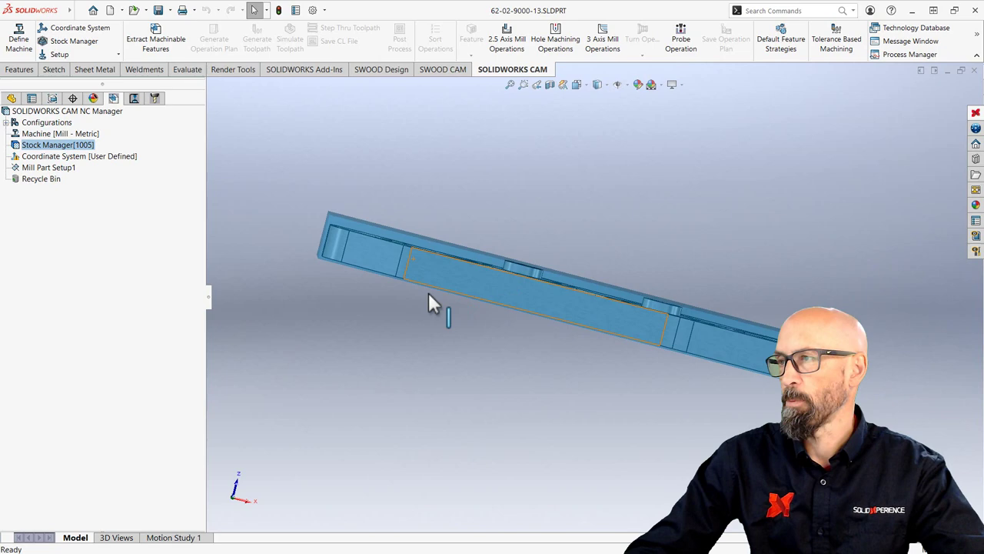
scroll(429, 289, down, 5)
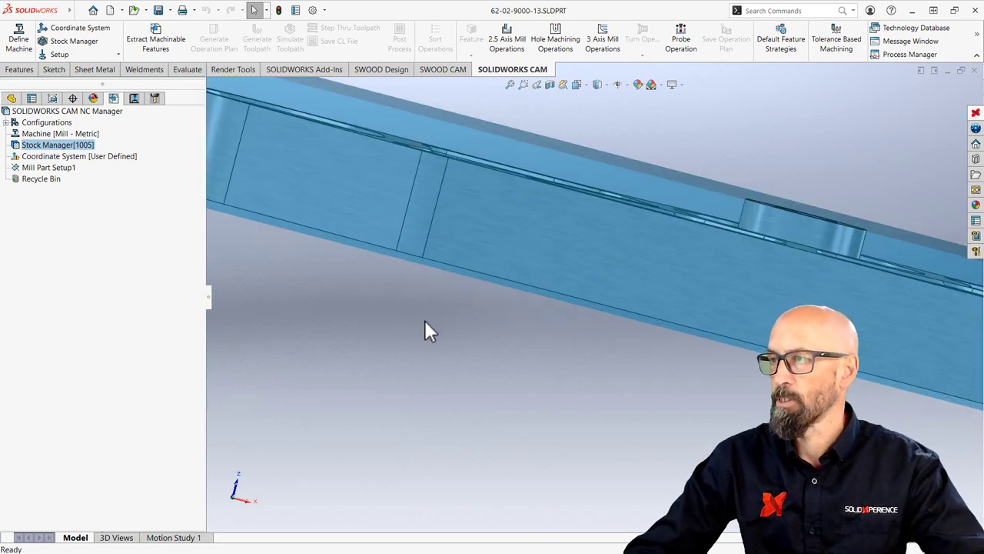
scroll(692, 300, up, 5)
scroll(692, 316, down, 3)
middle_drag(654, 338, 619, 359)
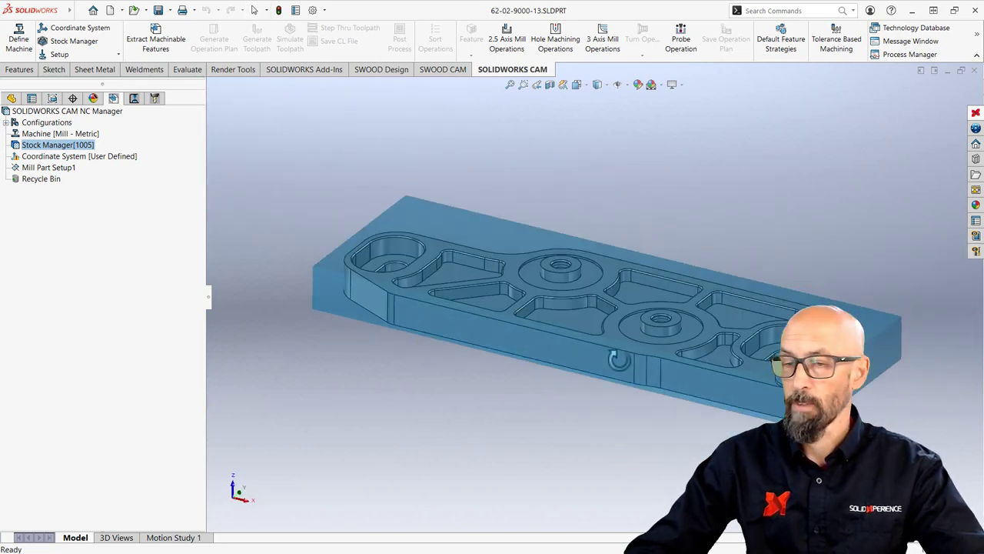
Place the fixture coordinate system origin on the stock bounding box's top-left corner vertex.
click(116, 158)
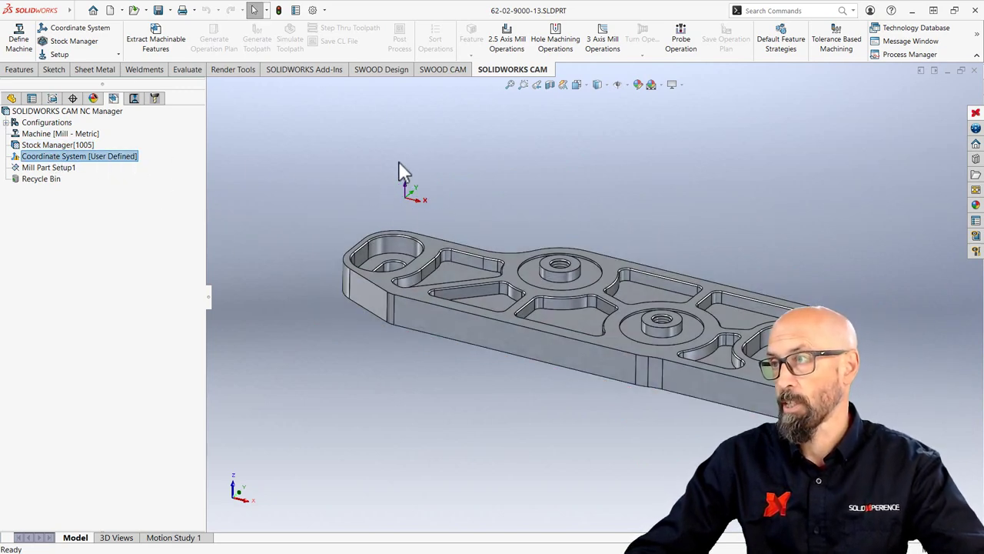
right_click(55, 157)
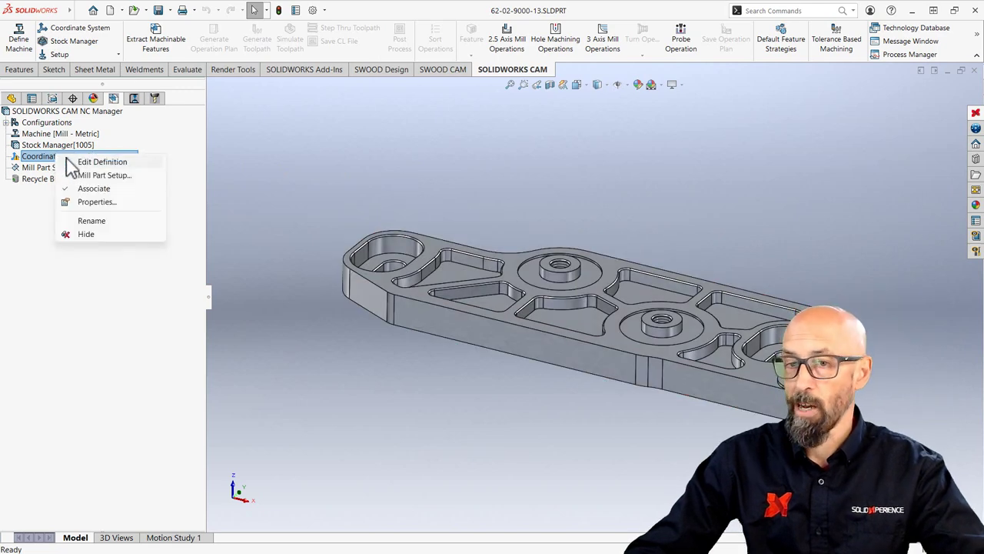
click(81, 162)
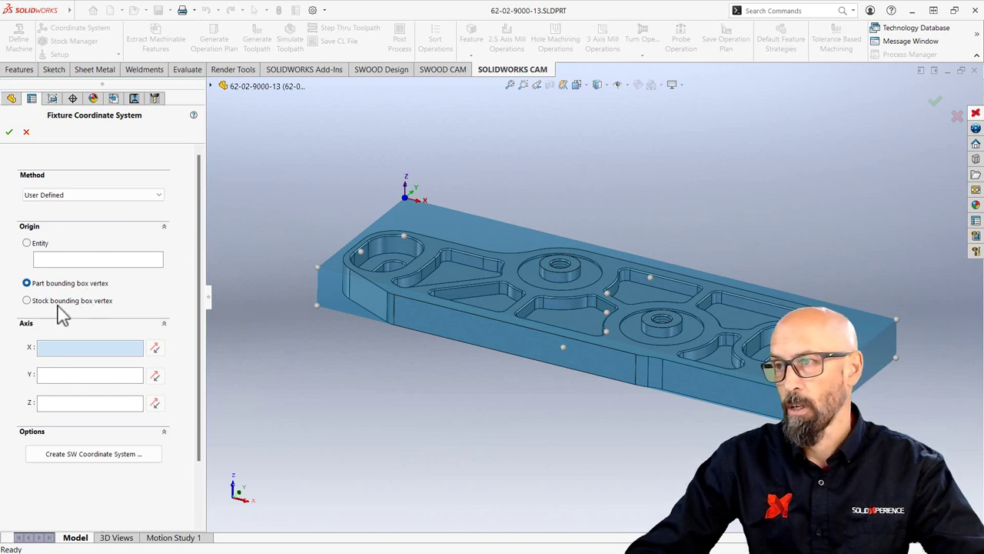
click(103, 309)
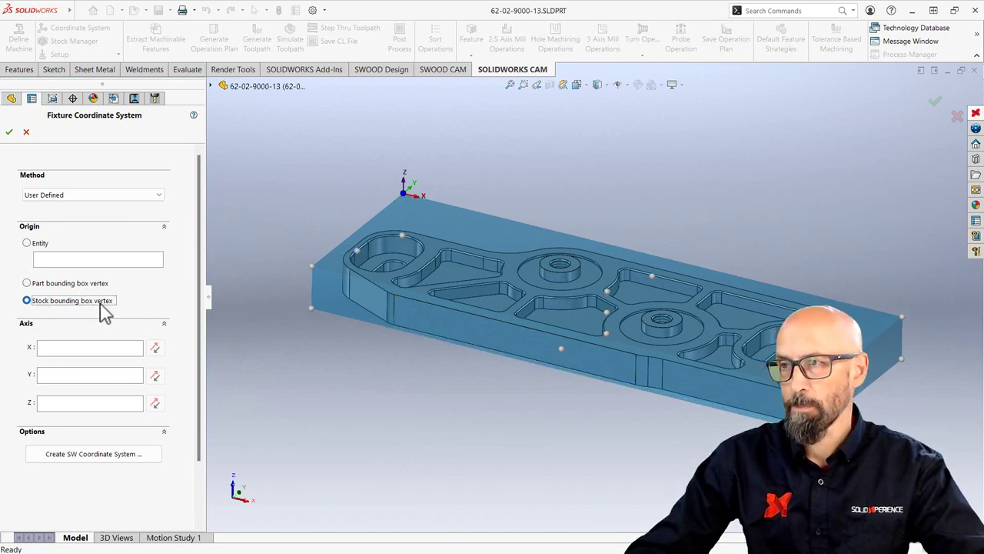
click(313, 267)
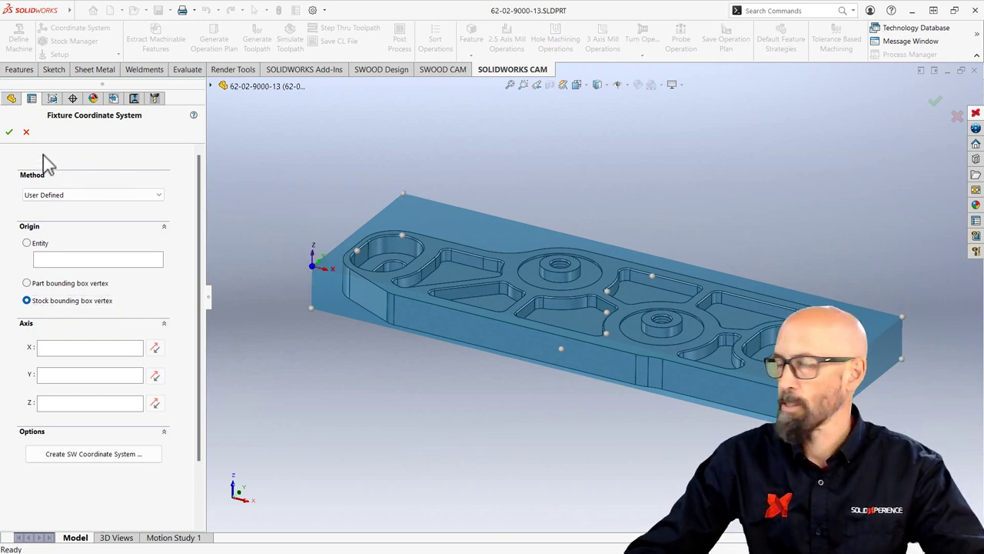
click(9, 132)
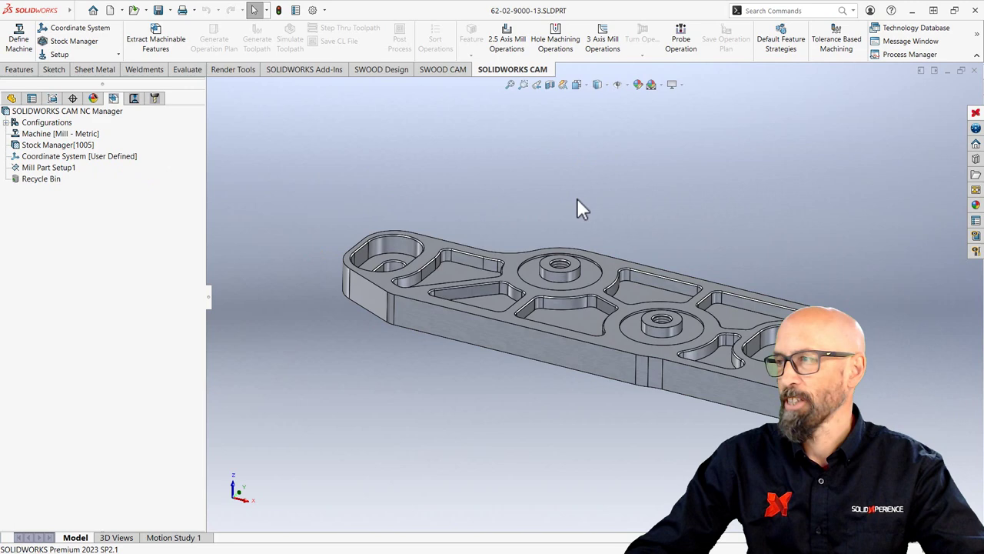
Orbit the hinge plate to inspect its pockets and central hole.
middle_drag(576, 197, 621, 157)
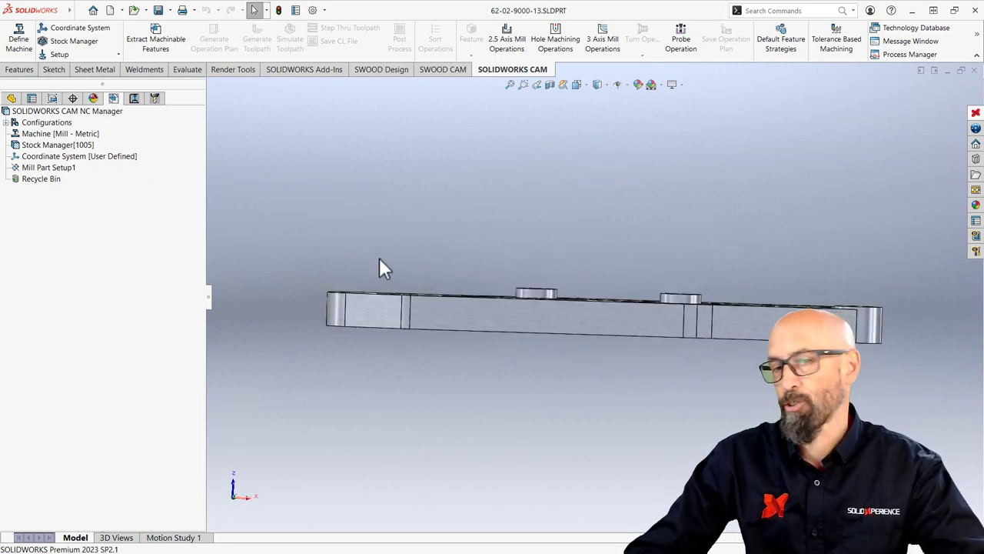
middle_drag(527, 285, 512, 353)
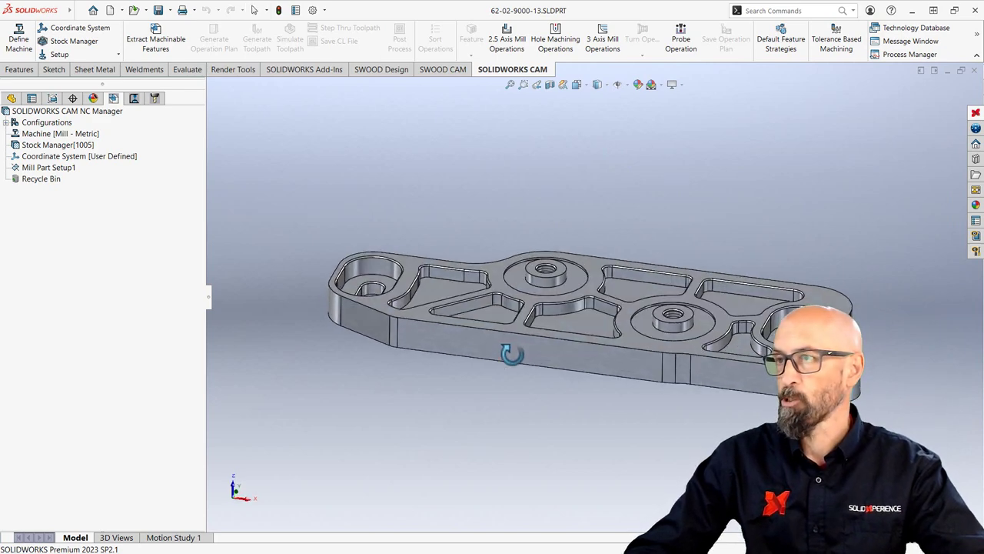
click(562, 271)
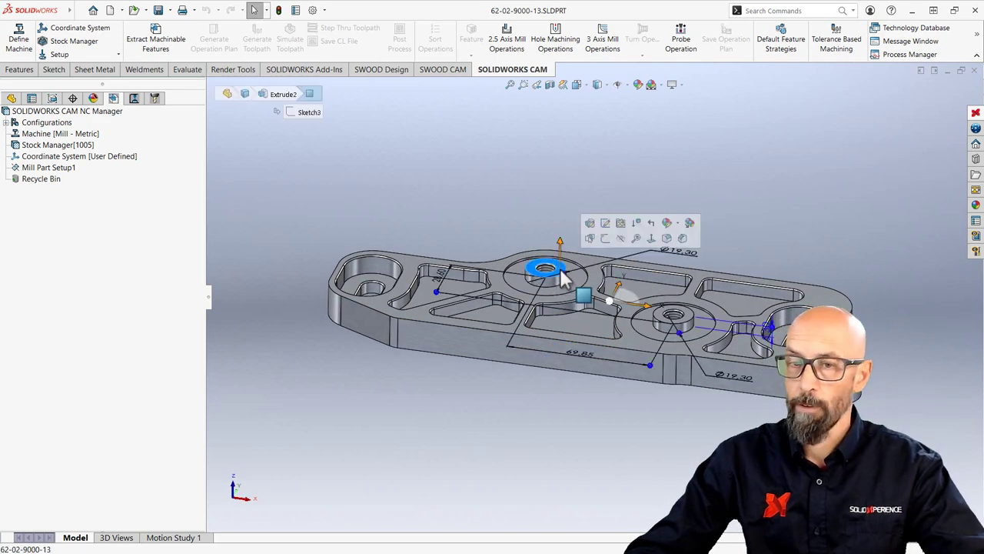
click(469, 226)
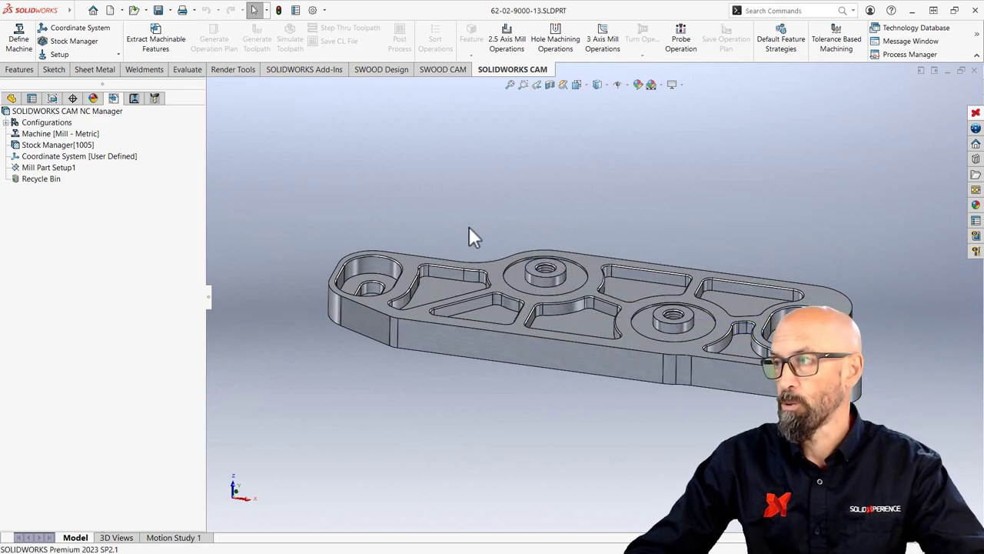
Add a part perimeter feature on Mill Part Setup1 ending at the top of the part.
right_click(62, 171)
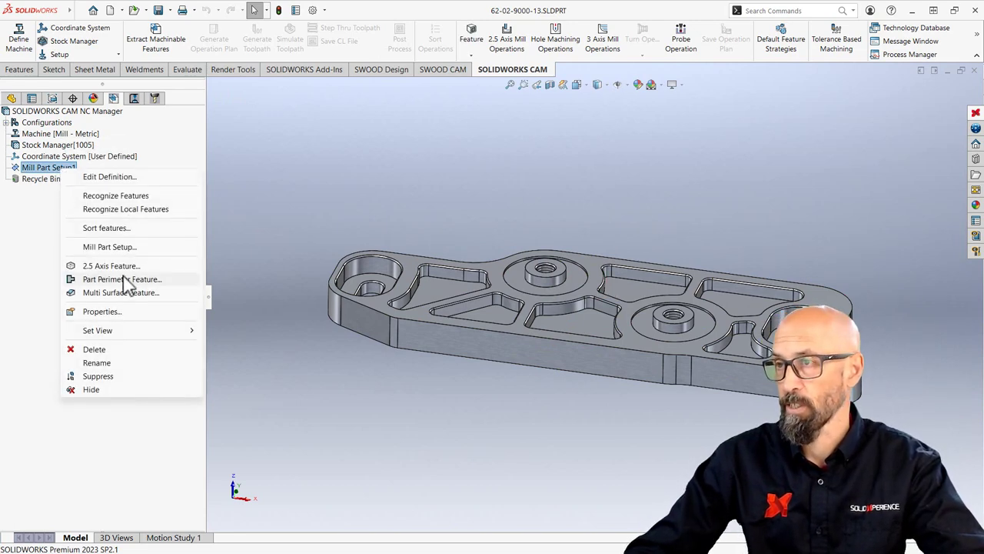
click(123, 280)
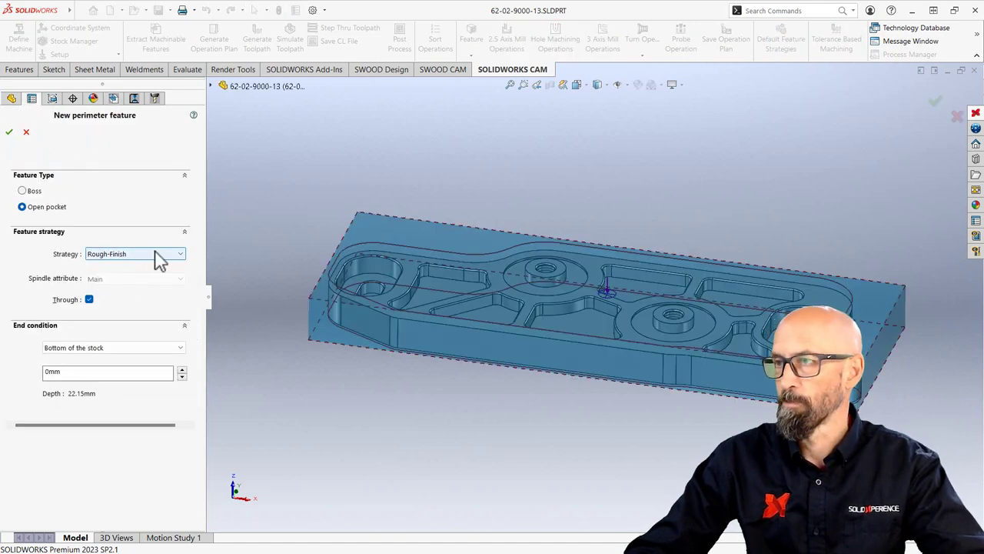
mouse_move(158, 260)
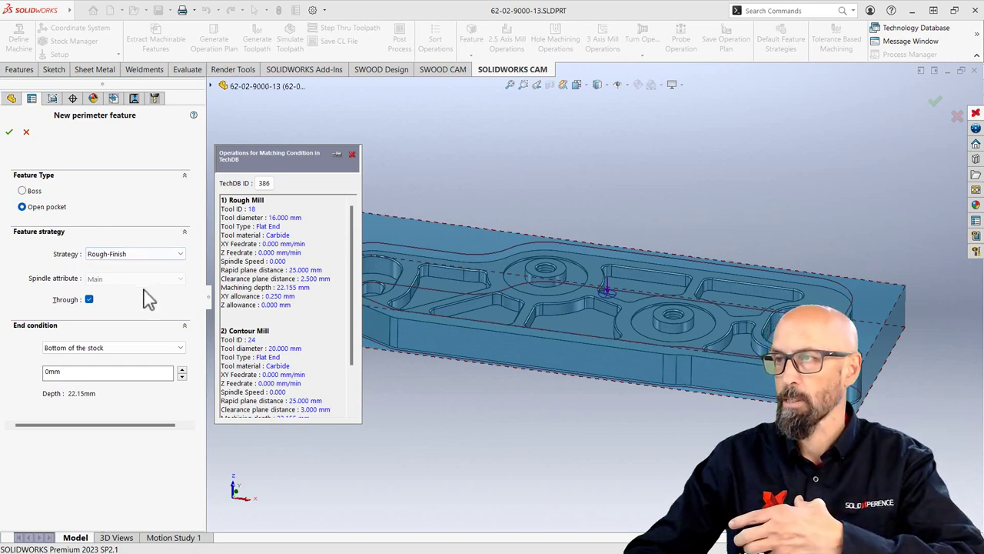
click(146, 348)
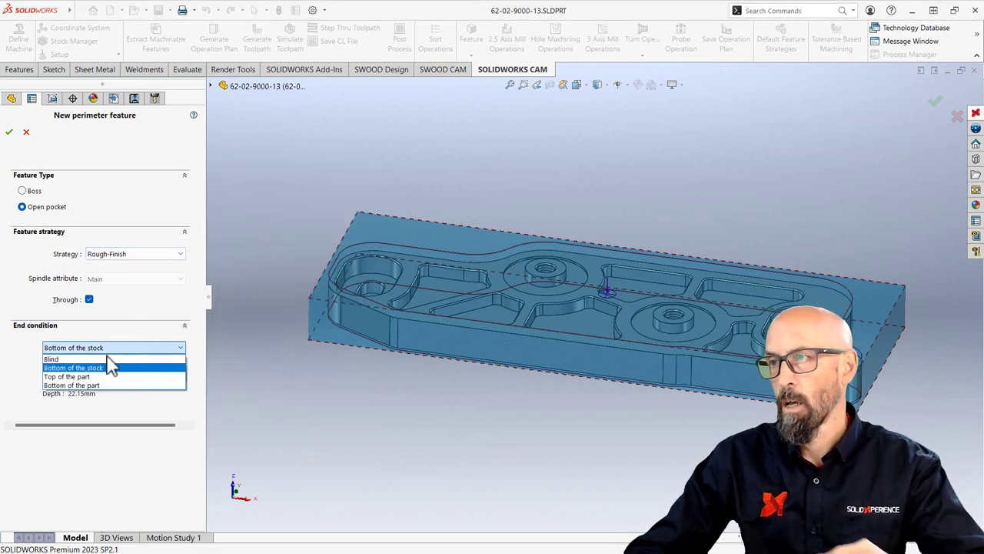
click(77, 376)
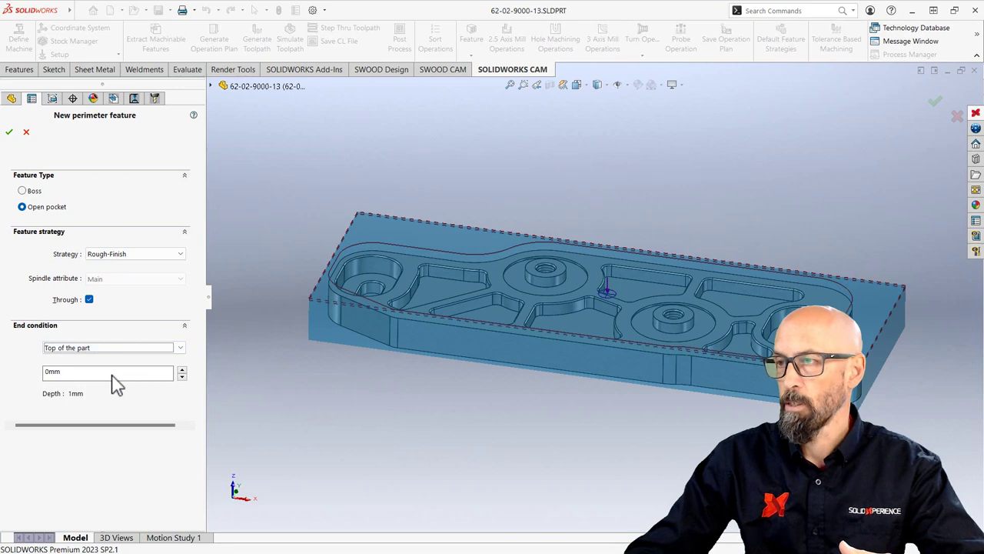
middle_drag(542, 459, 523, 433)
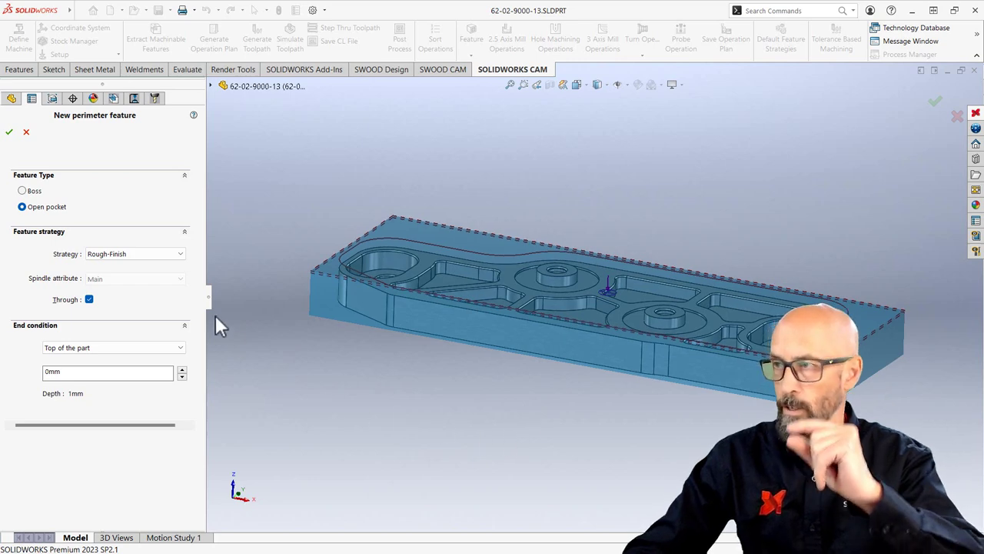
Confirm the new Perimeter-Open Pocket1 feature.
click(9, 136)
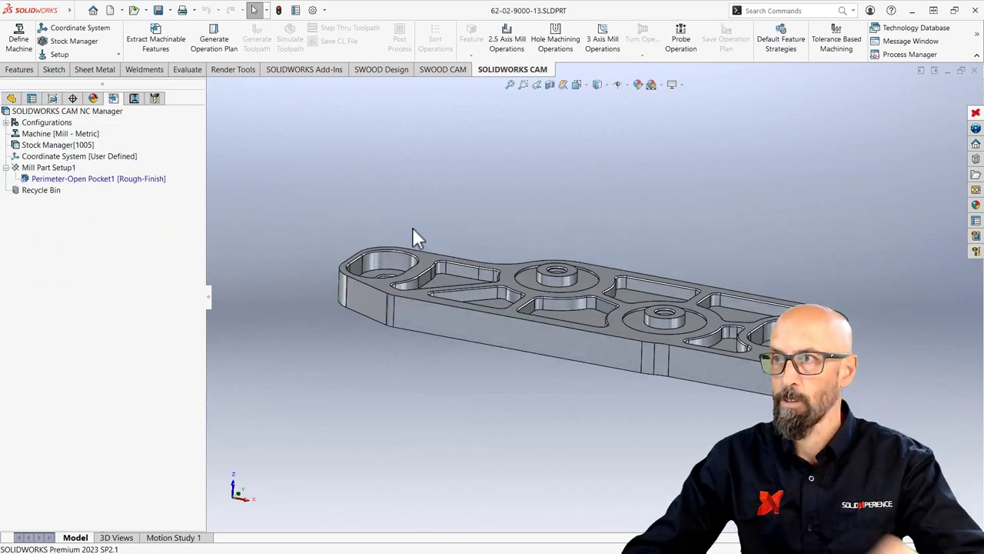
scroll(565, 251, up, 2)
scroll(427, 312, down, 2)
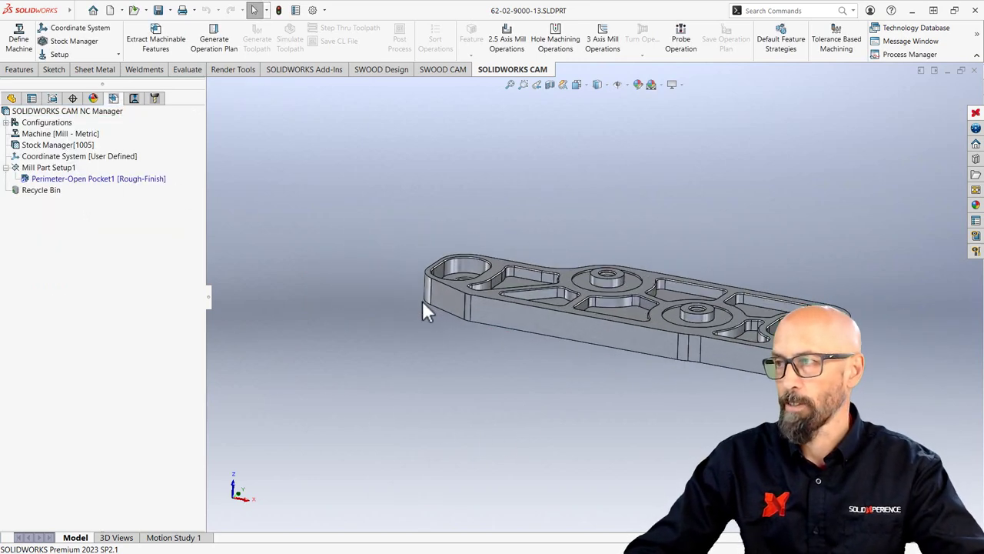
Add a Face Mill operation to Perimeter-Open Pocket1 using the T12 - 50 Face Mill tool.
right_click(98, 181)
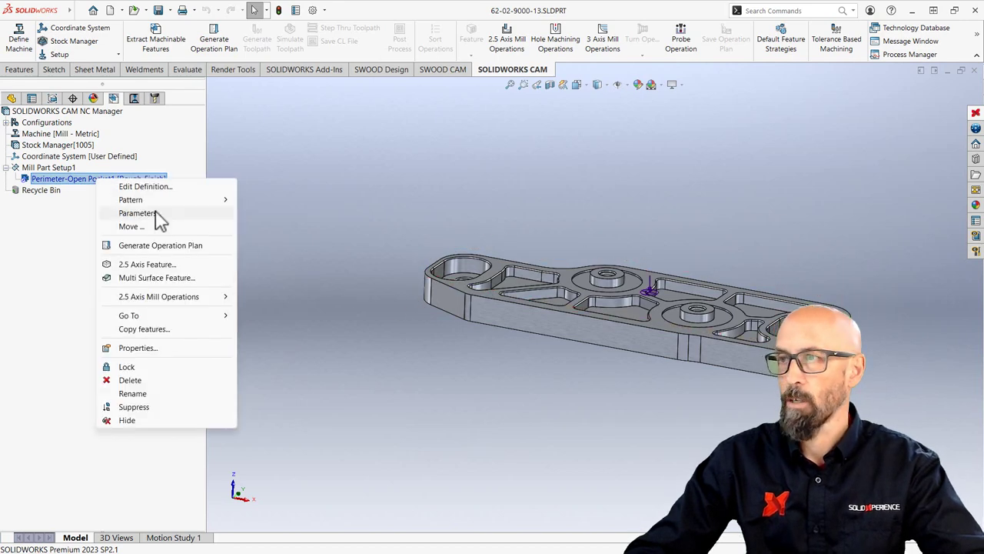
mouse_move(214, 298)
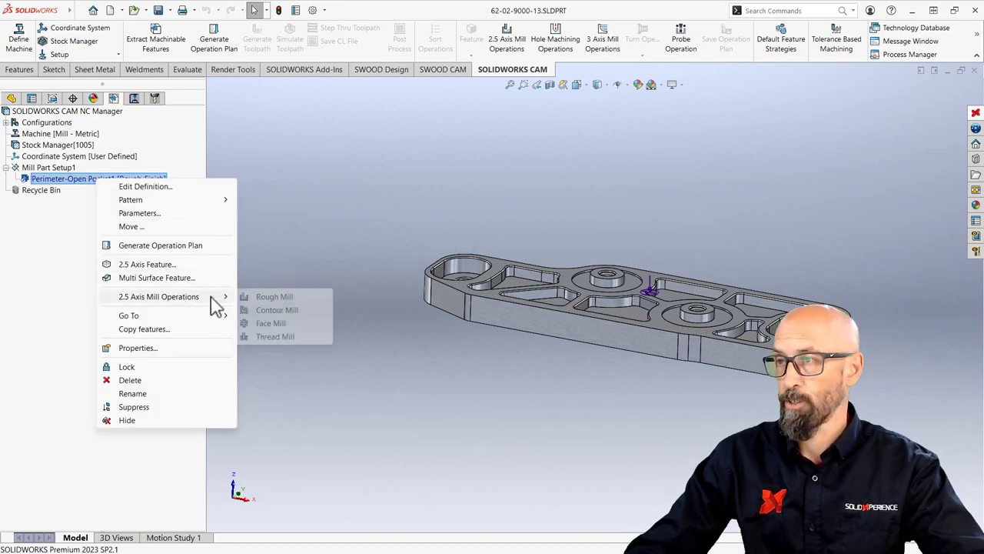
click(286, 324)
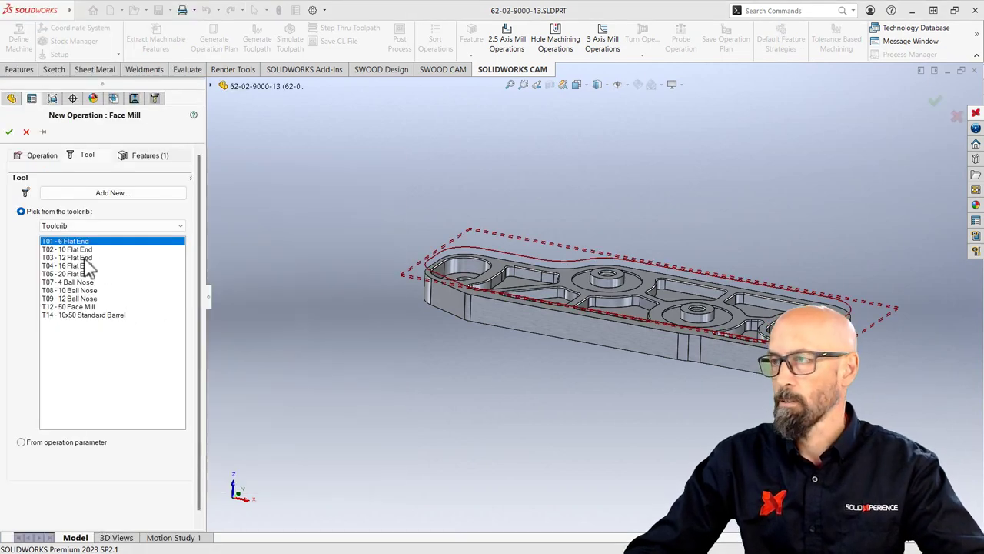
click(98, 274)
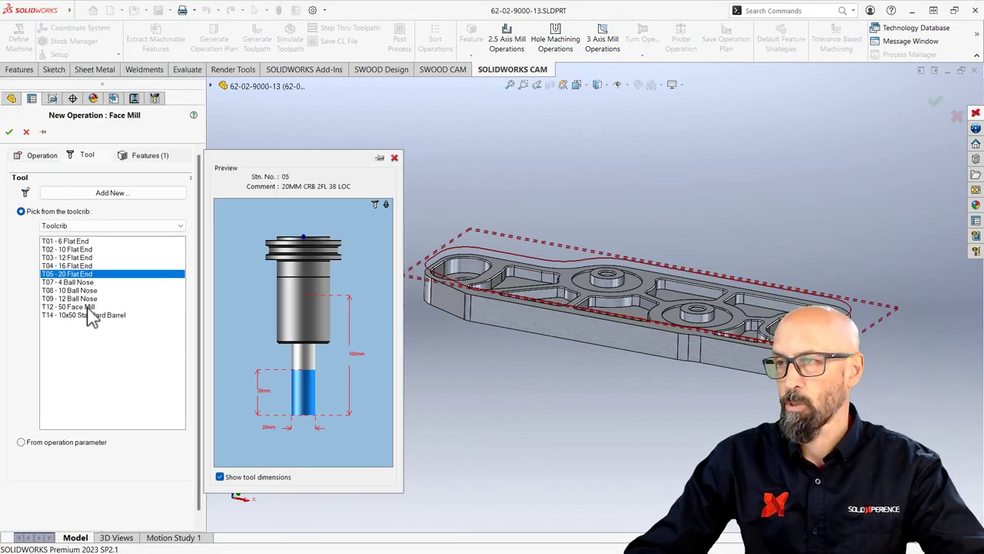
click(77, 306)
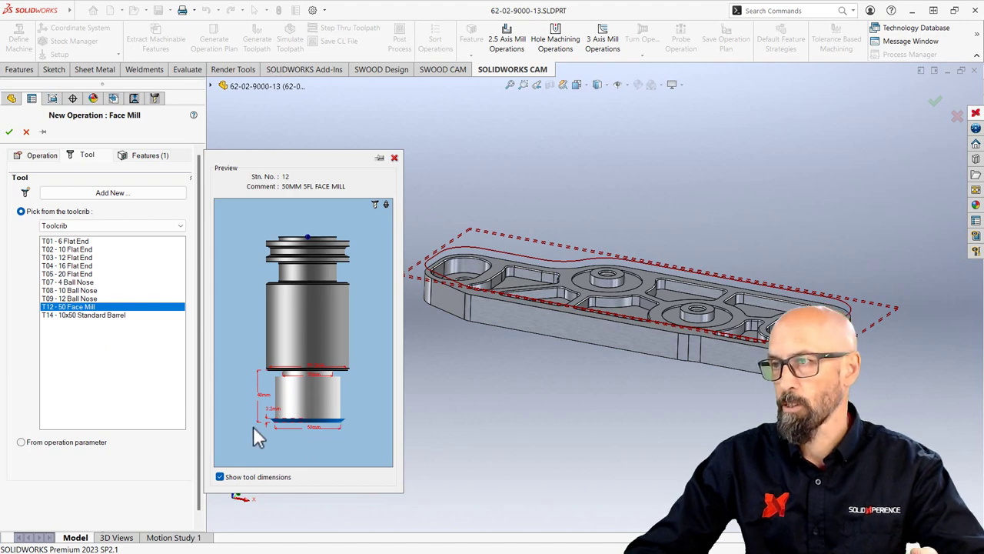
click(9, 131)
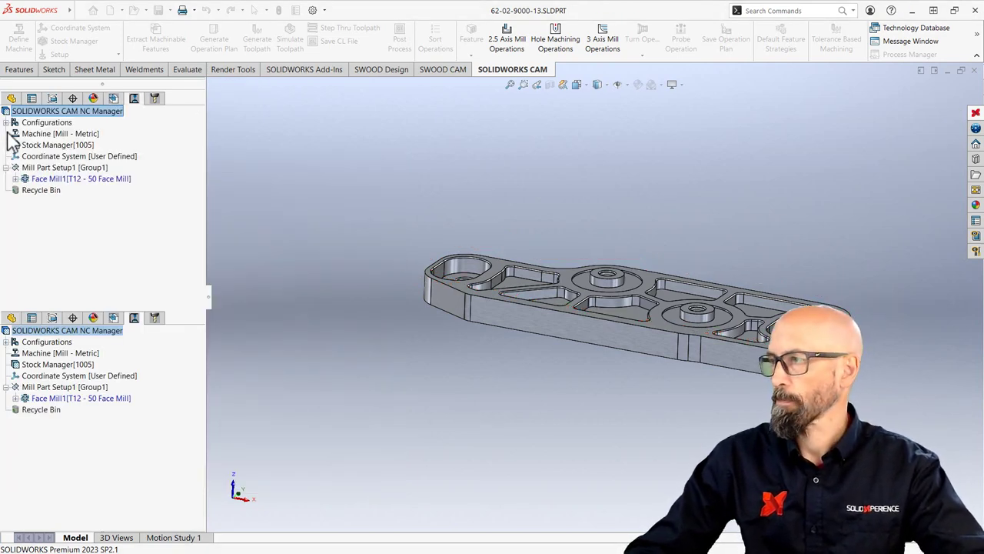
Review Face Mill1's parameters and cutter preview against the part, then accept them.
double_click(112, 181)
middle_drag(563, 216, 669, 312)
scroll(684, 296, down, 3)
scroll(662, 312, up, 3)
drag(657, 311, 450, 300)
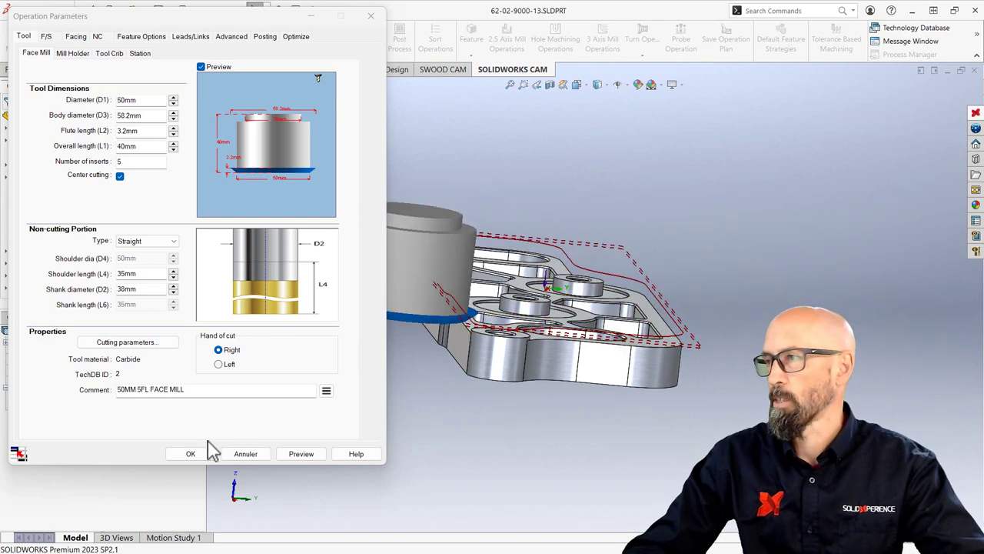
click(199, 454)
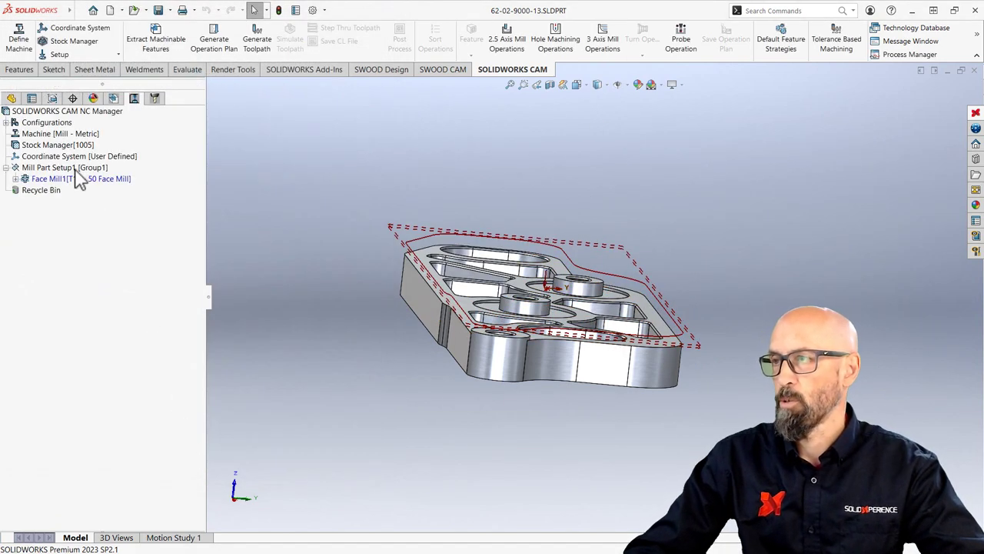
Expand Face Mill1 to show its Perimeter-Open Pocket1 feature with the toolpath displayed.
click(77, 178)
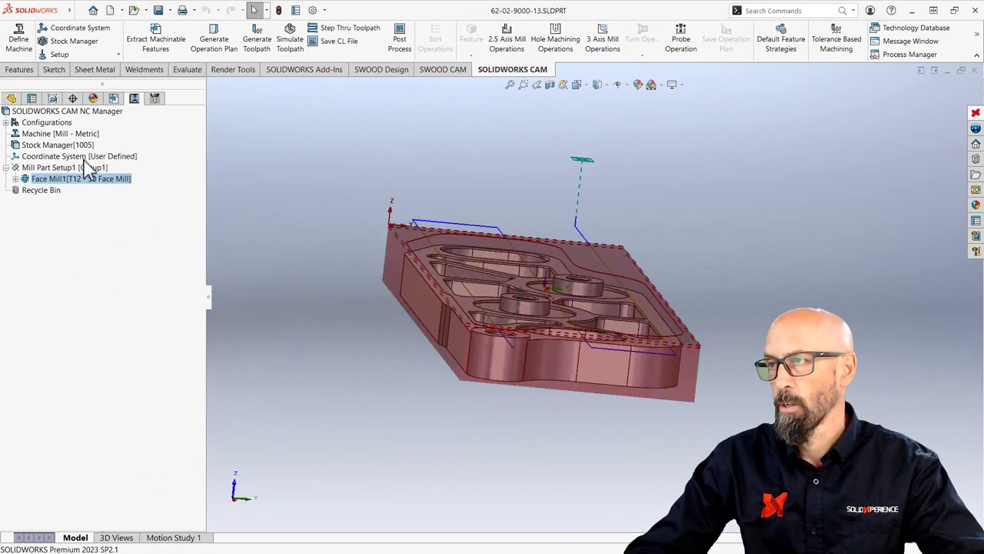
middle_drag(407, 373, 475, 423)
scroll(475, 424, up, 3)
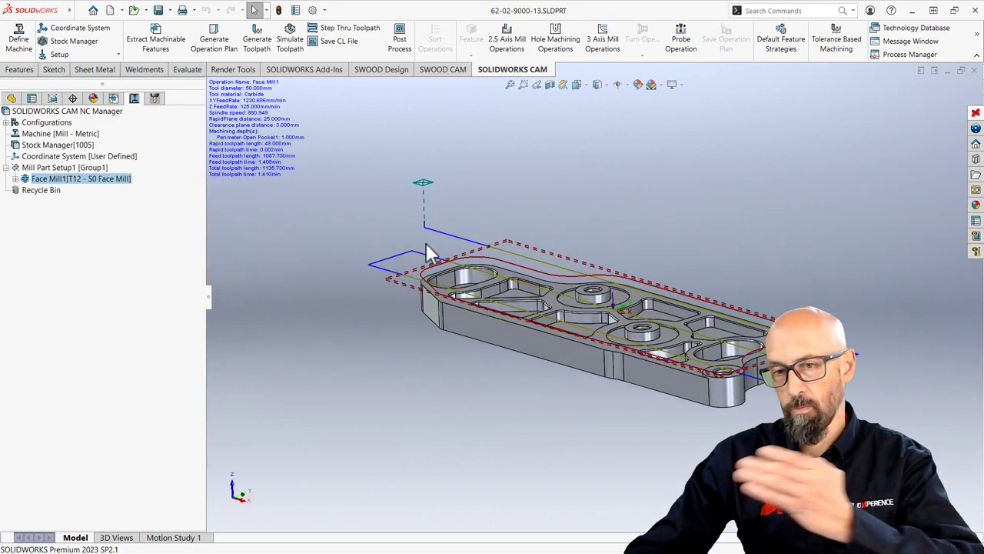
click(16, 178)
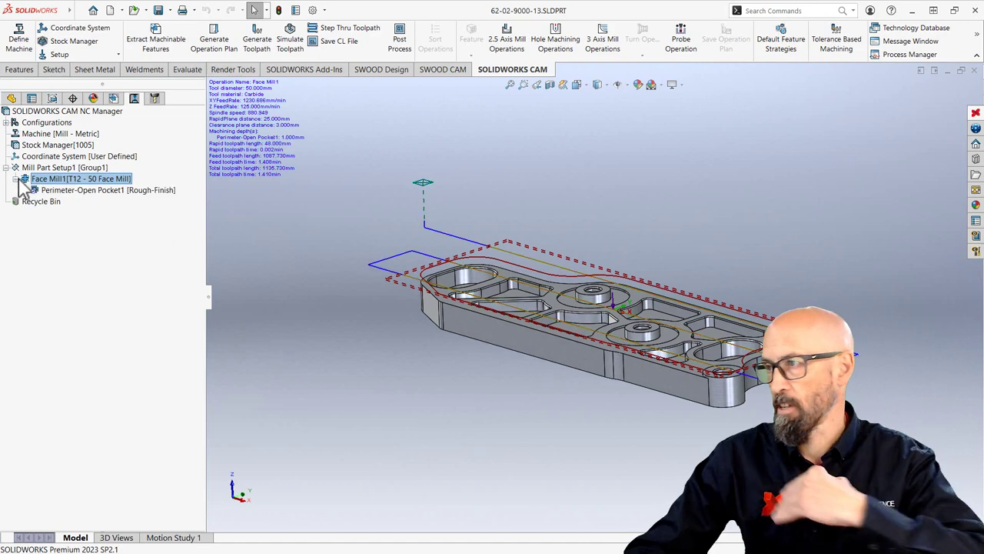
right_click(86, 186)
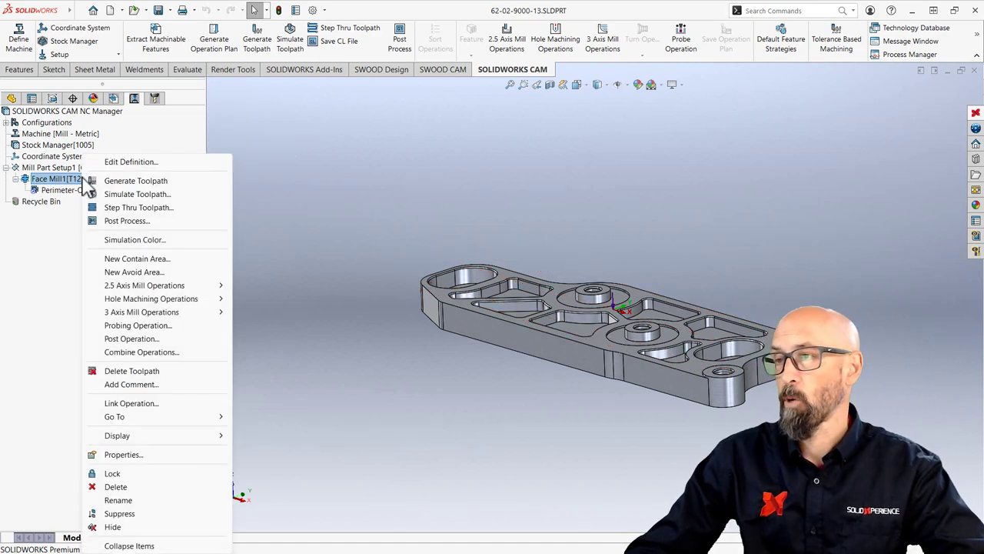
Step through the Face Mill1 toolpath with tool vectors hidden and the holder shown plain shaded.
click(120, 208)
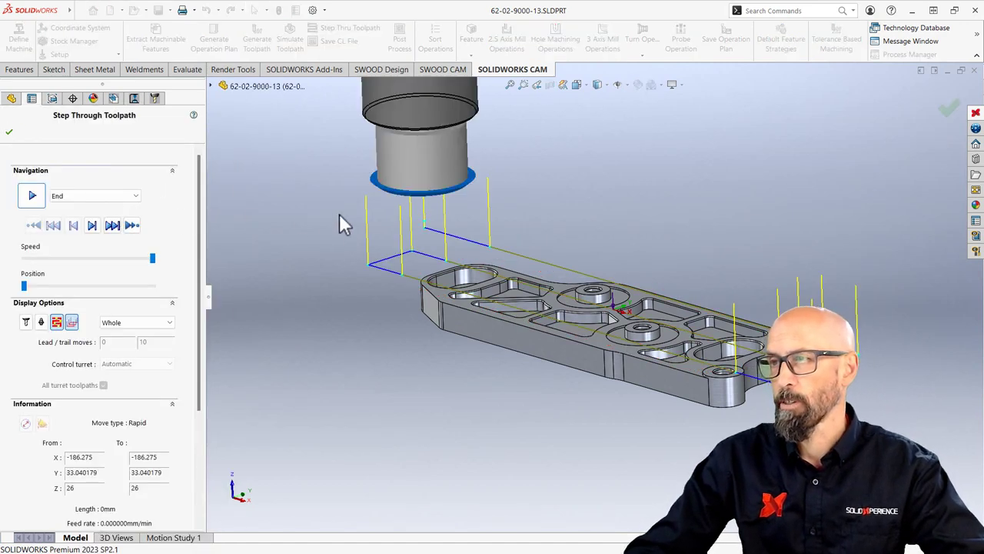
mouse_move(397, 367)
middle_down()
mouse_move(400, 330)
mouse_move(389, 362)
middle_up()
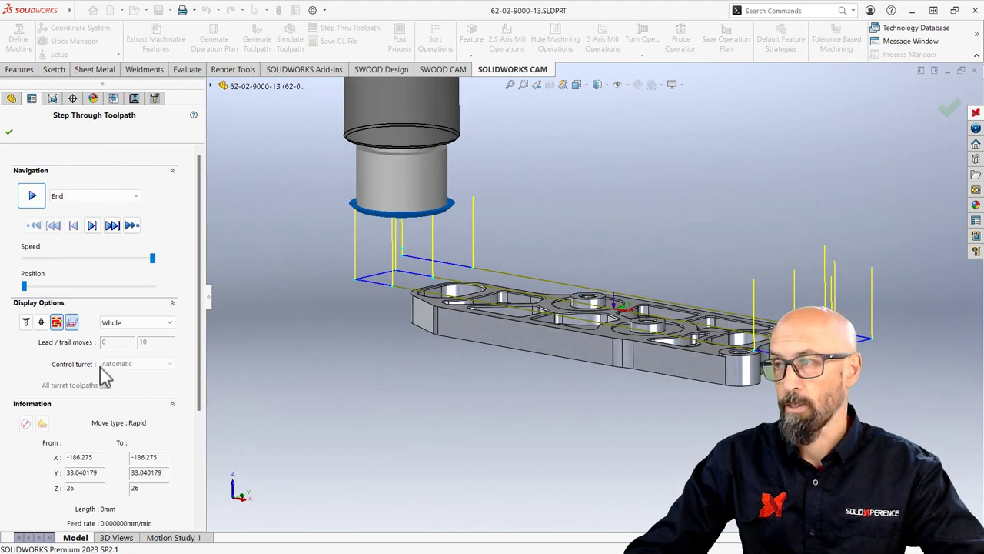
click(71, 322)
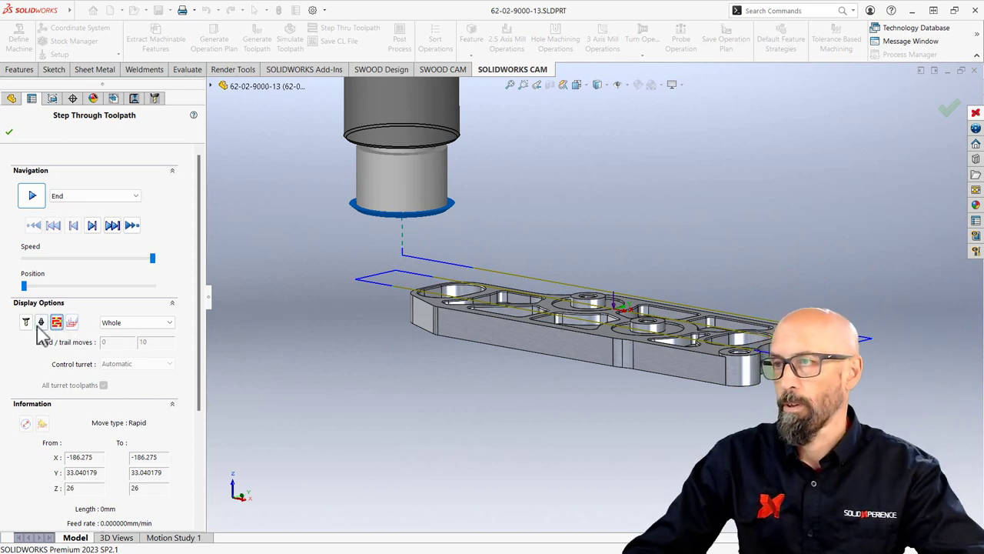
click(42, 324)
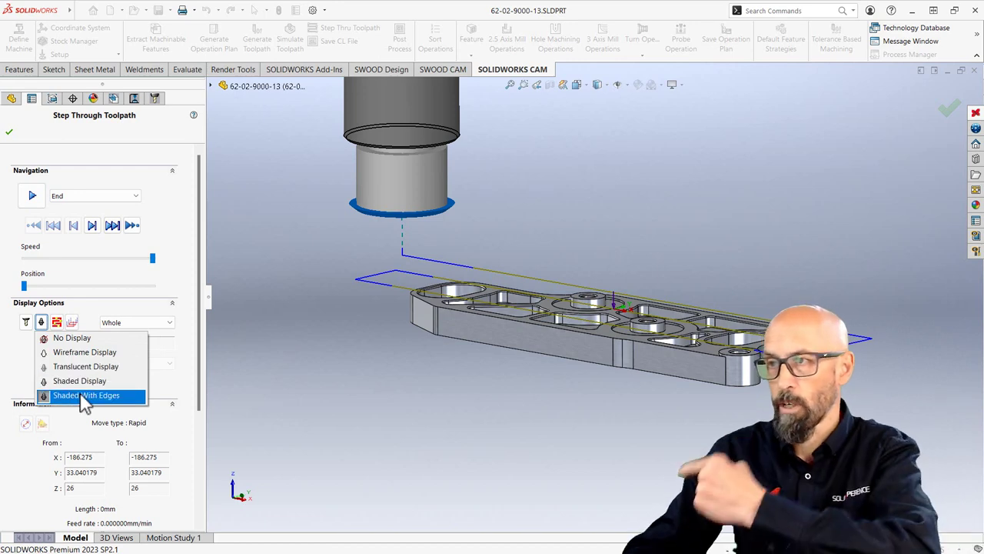
click(85, 395)
click(42, 323)
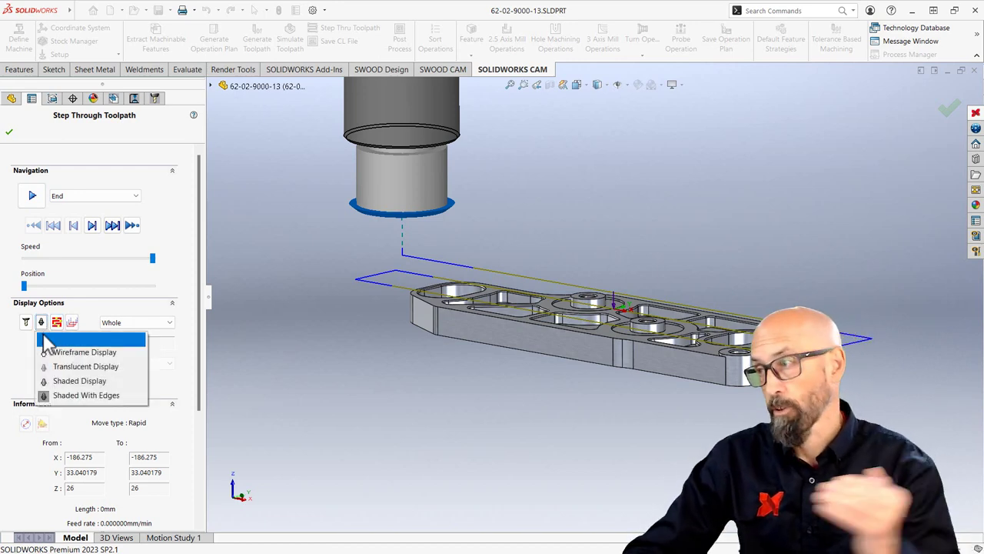
click(67, 382)
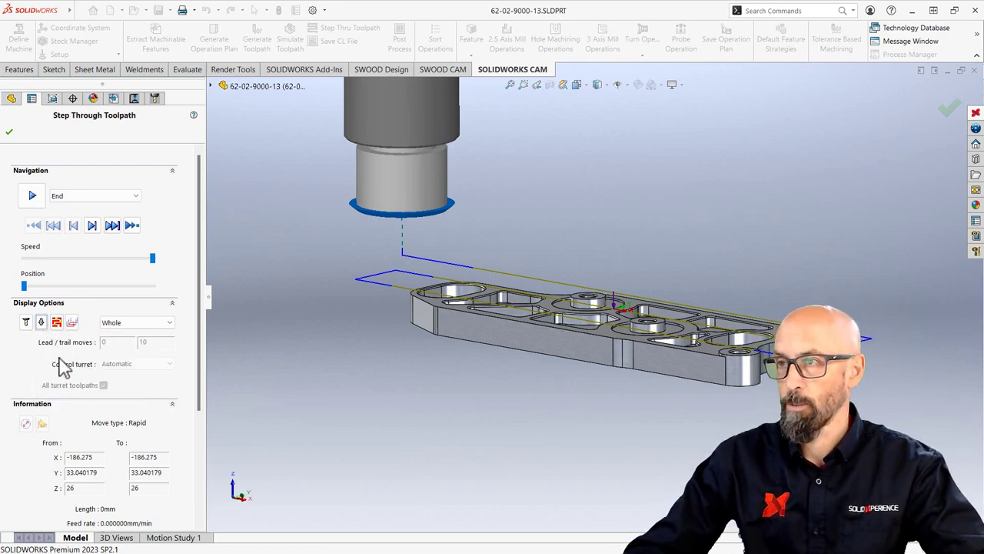
click(26, 322)
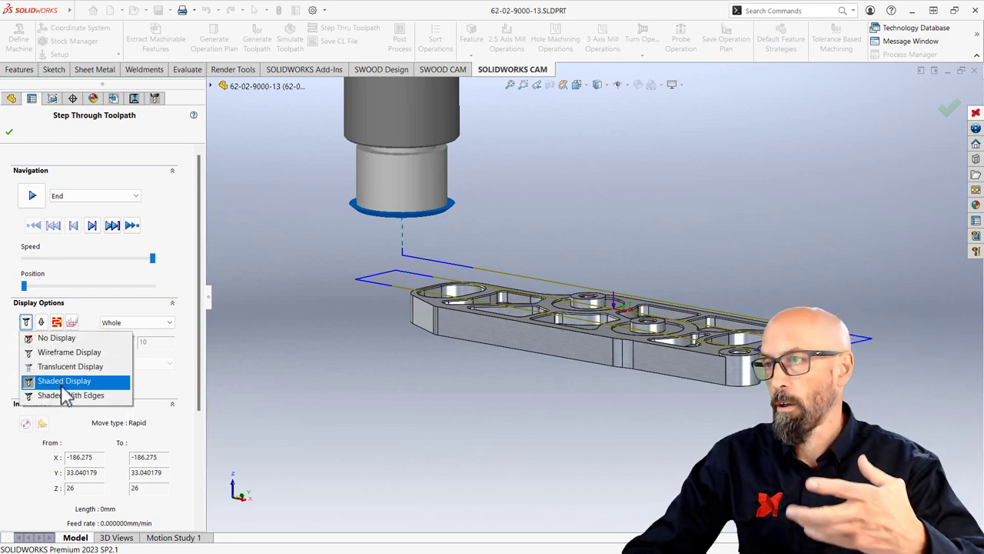
click(10, 132)
click(10, 132)
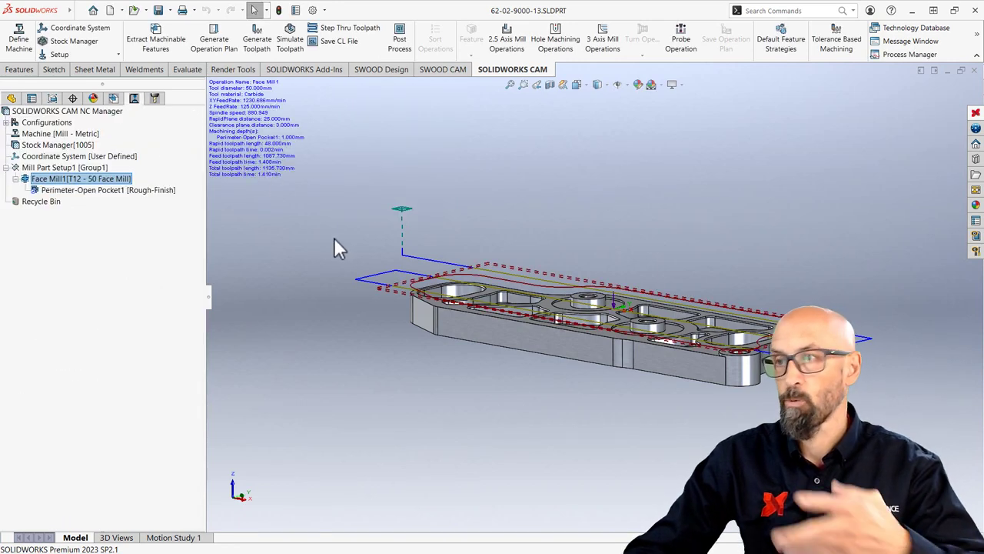
Run Face Mill1's material-removal simulation to the end, adjusting the stock display.
right_click(117, 180)
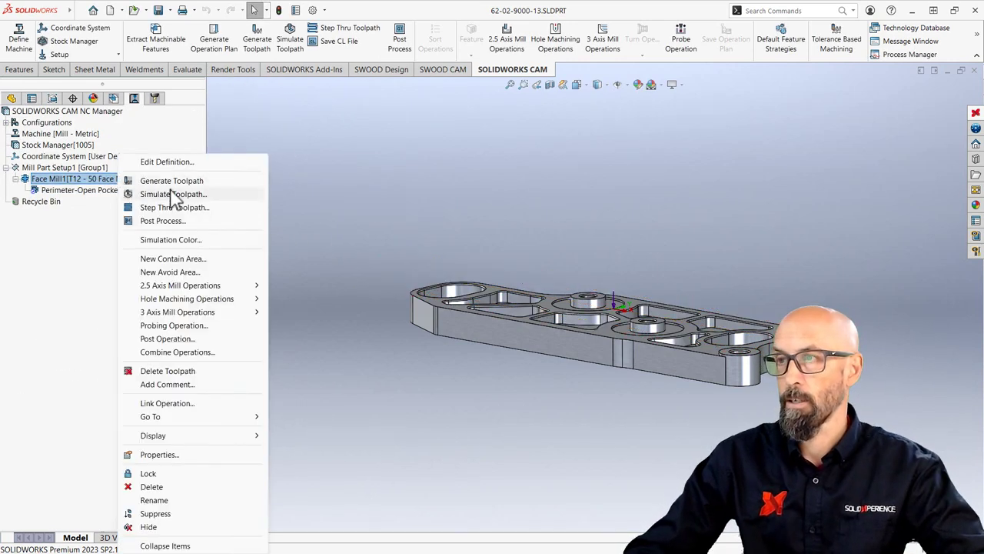
click(174, 195)
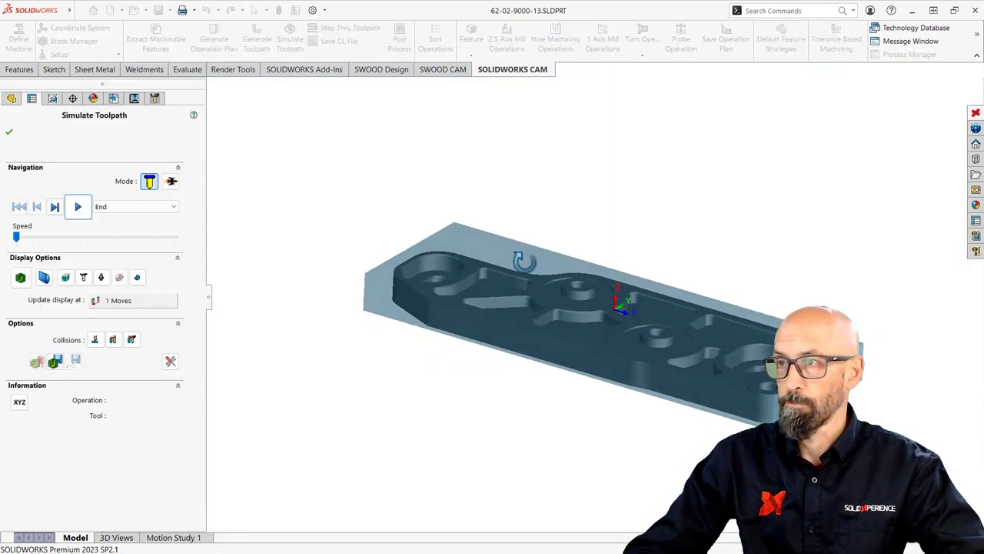
click(77, 207)
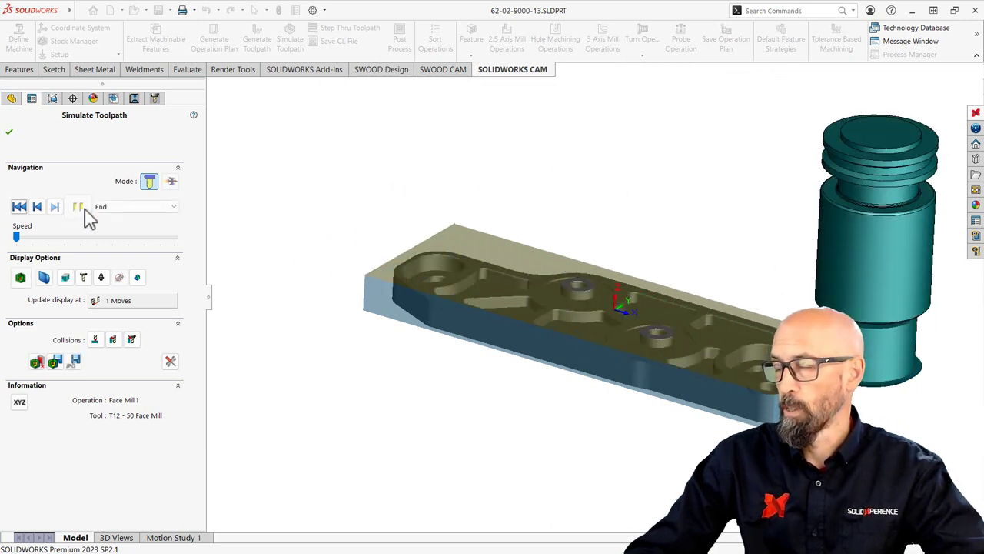
click(20, 277)
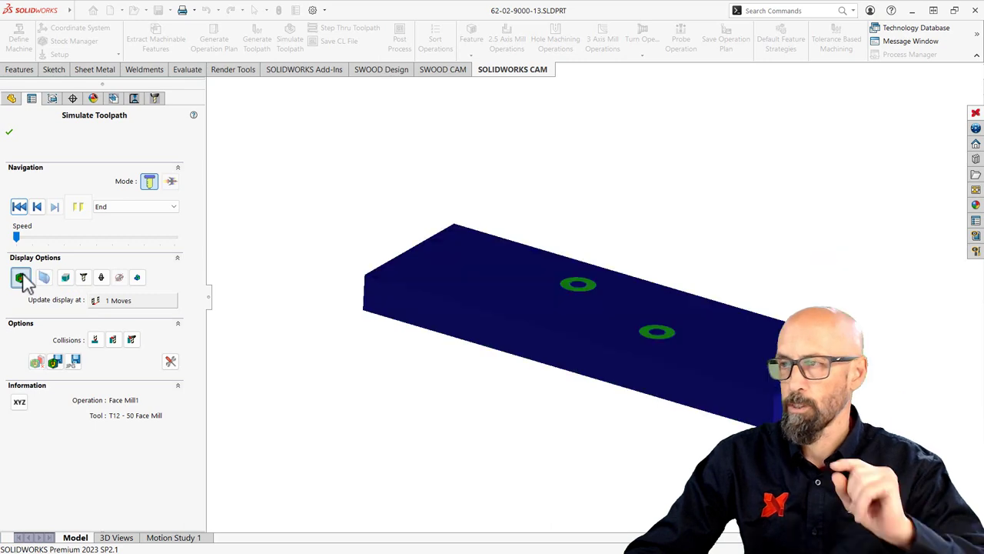
middle_drag(576, 437, 543, 445)
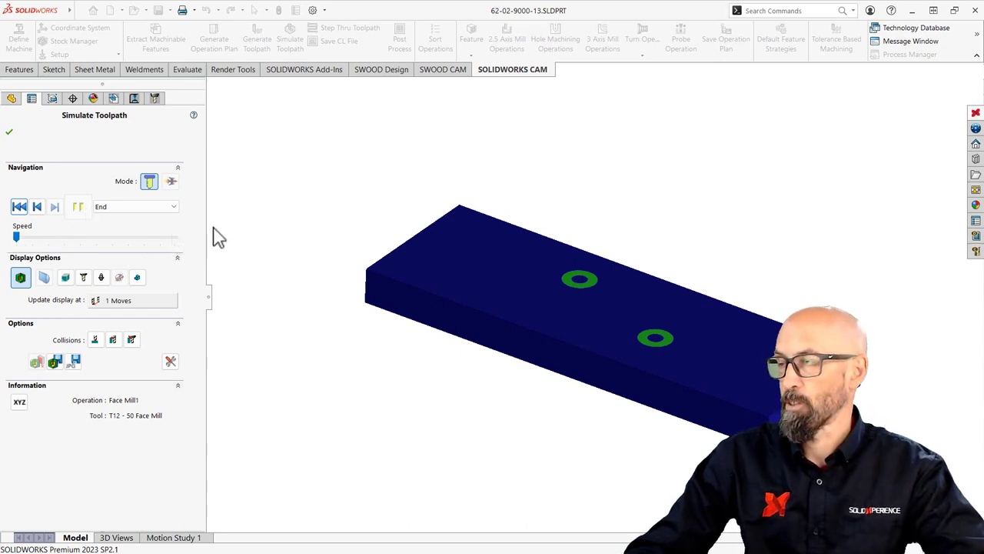
click(9, 133)
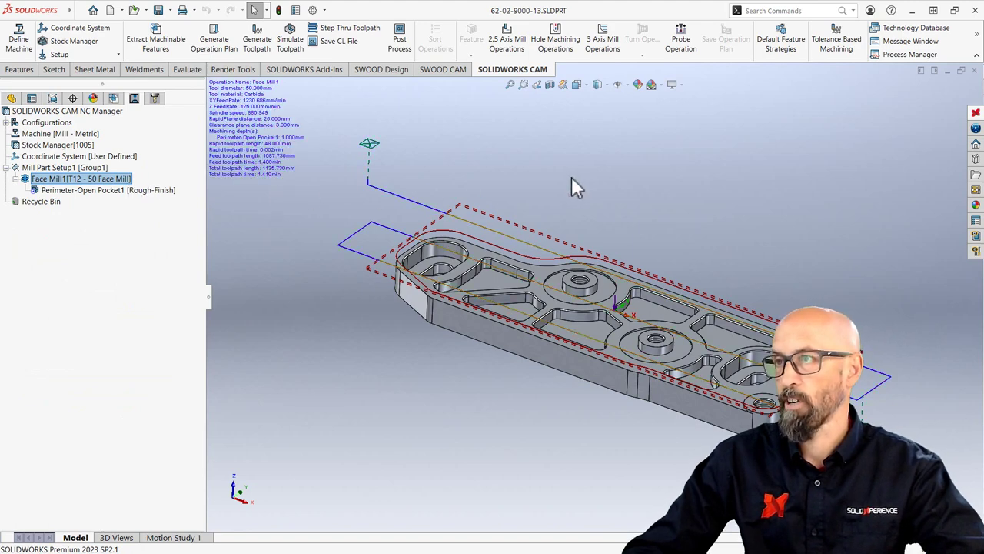
Post-process Face Mill1 to 62-02-9000-13.txt in the Bureau folder, replacing the existing file.
mouse_move(580, 218)
middle_down()
mouse_move(578, 184)
mouse_move(562, 190)
mouse_move(569, 203)
middle_up()
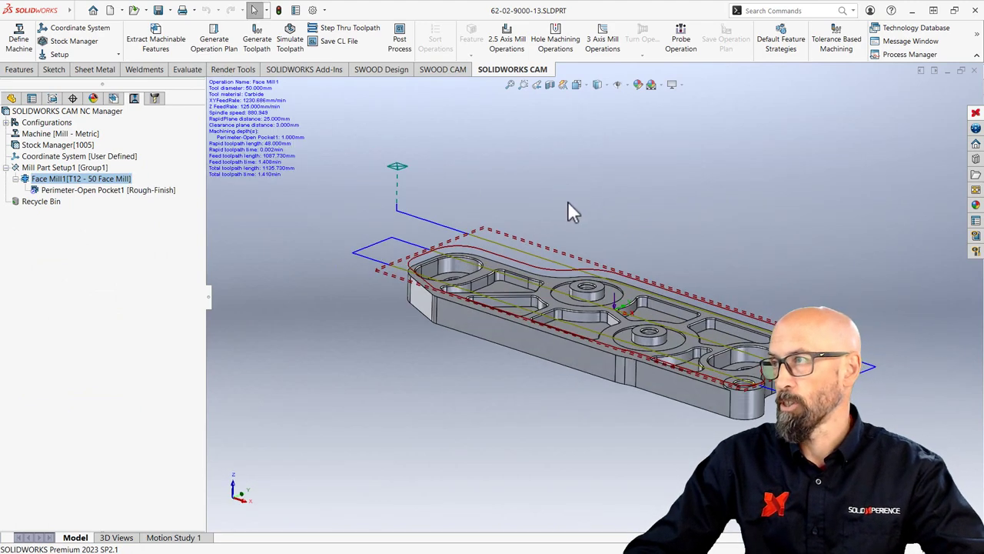
click(400, 46)
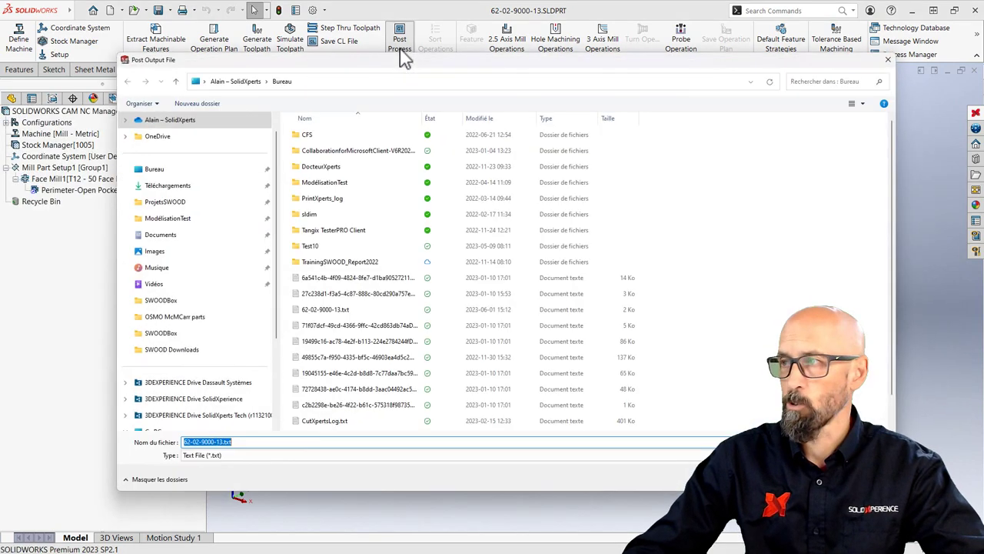
click(185, 175)
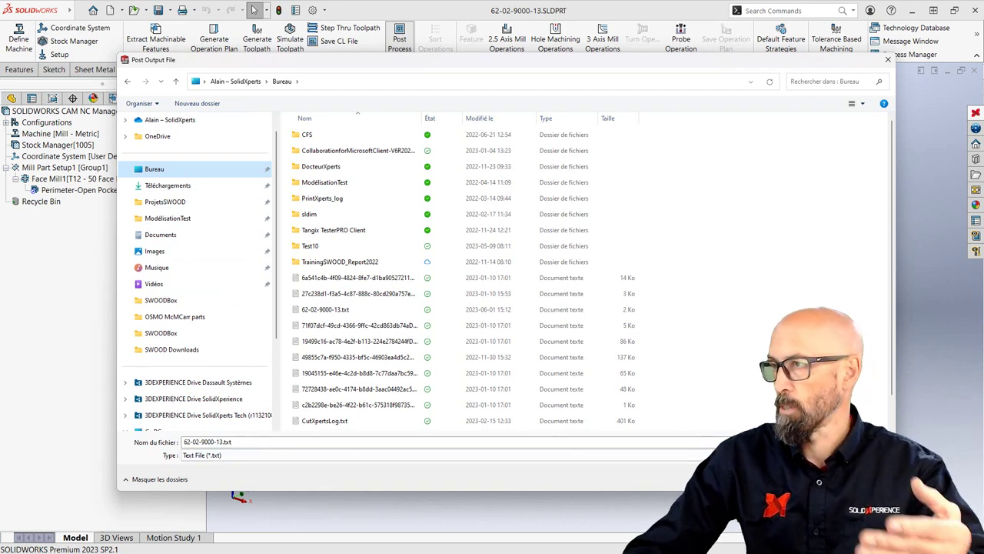
click(788, 479)
click(550, 281)
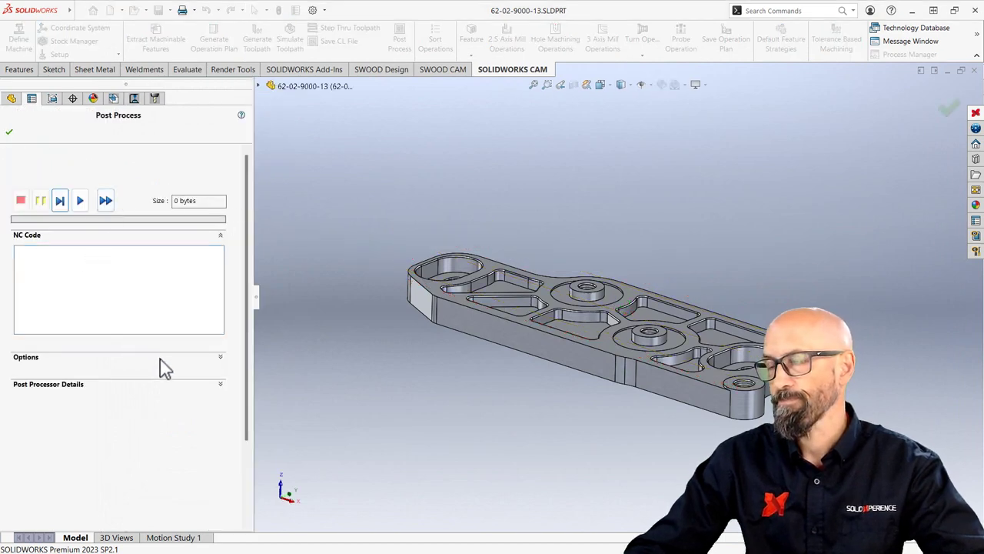
Set the G-code to open in NC Editor and run the post processor to generate it.
click(221, 358)
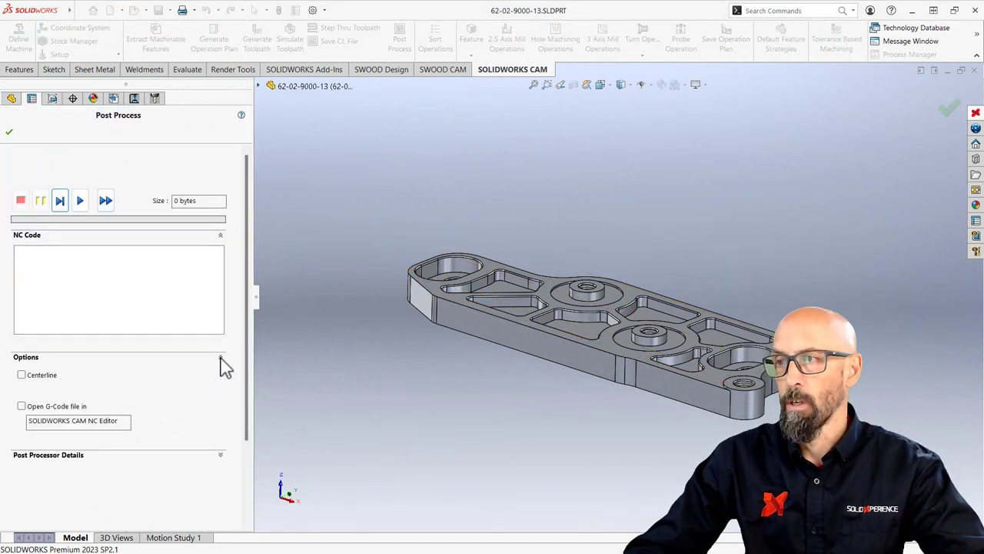
click(64, 407)
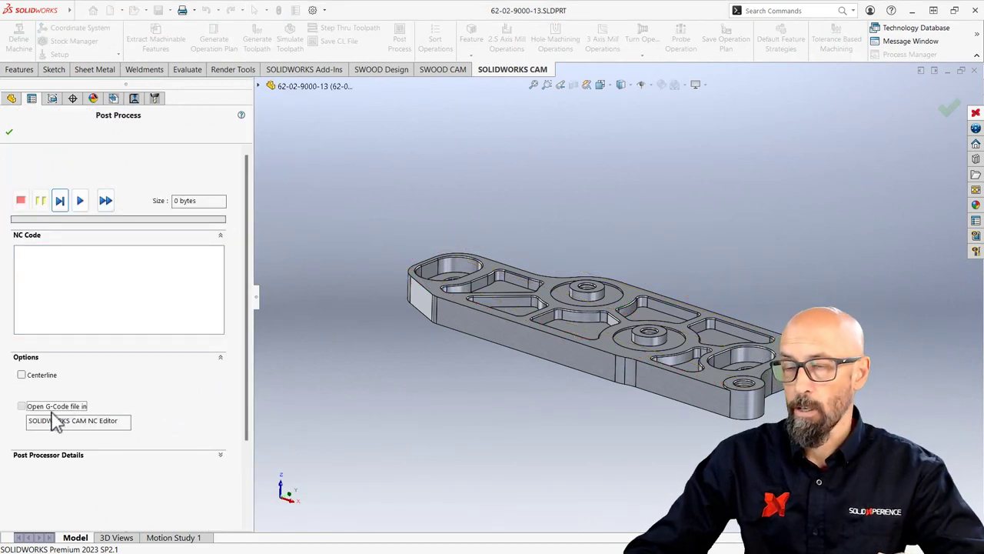
click(81, 202)
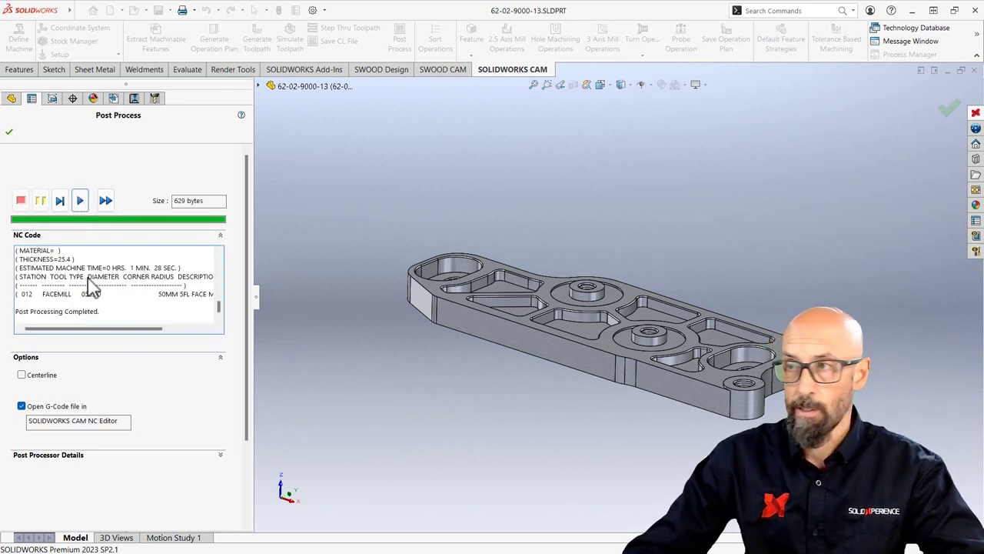
scroll(81, 314, up, 10)
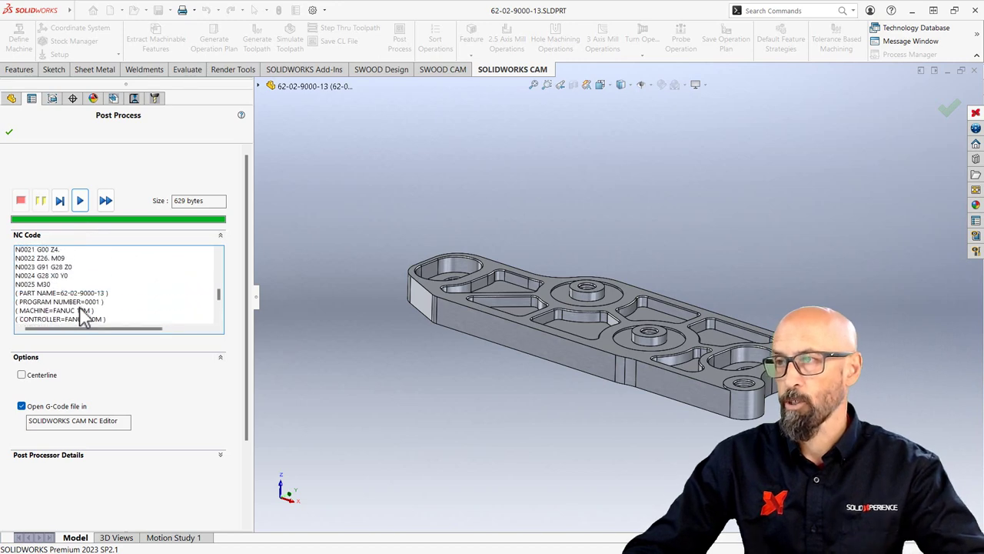
click(10, 134)
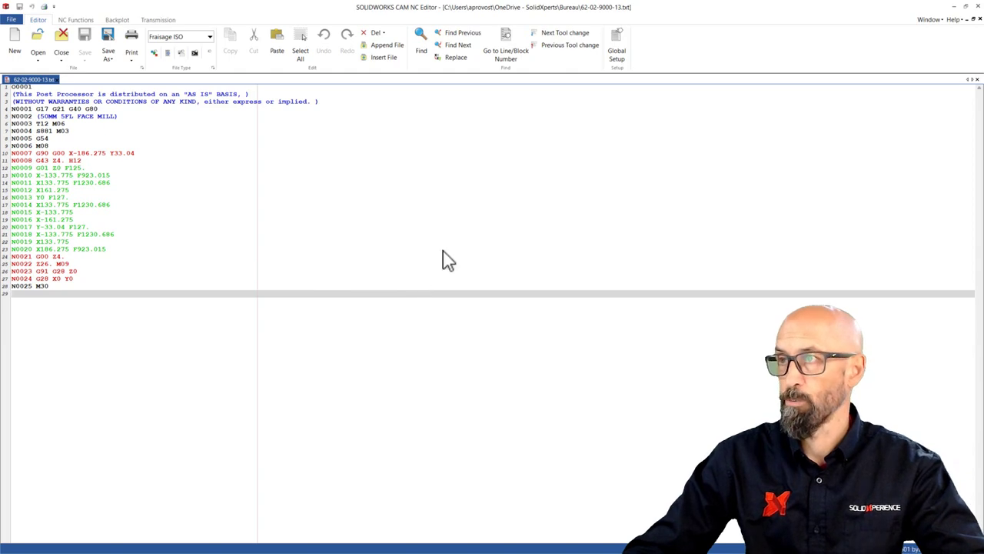
Close the NC Editor after reviewing the G-code ending at N0025 M30.
click(979, 6)
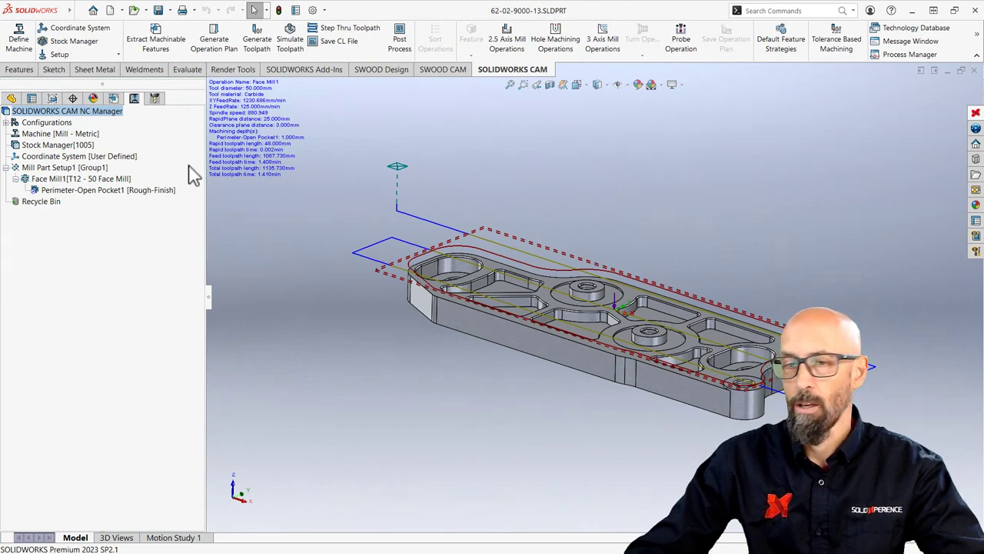
Return to the FeatureManager design tree and orbit to view the hinge plate's top.
click(12, 97)
middle_drag(573, 245, 551, 263)
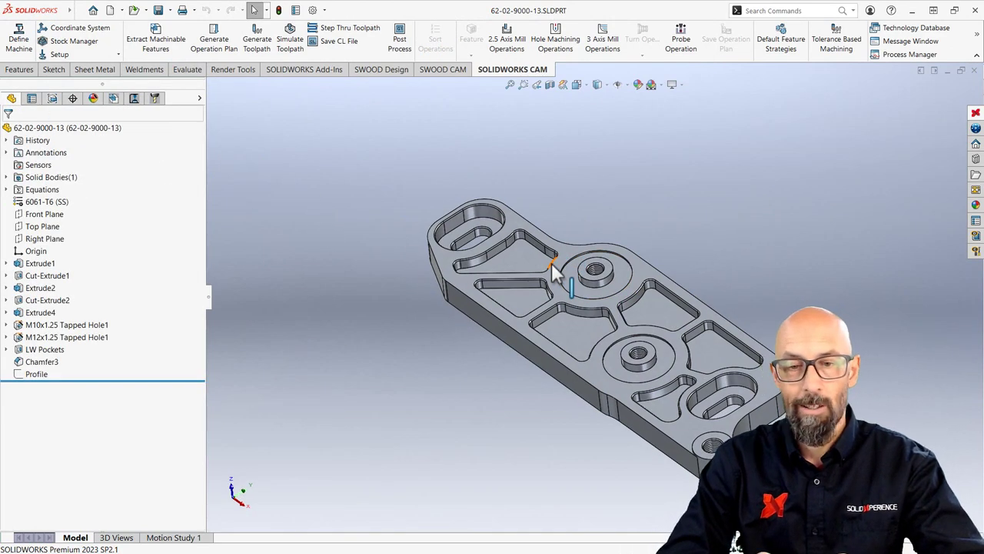